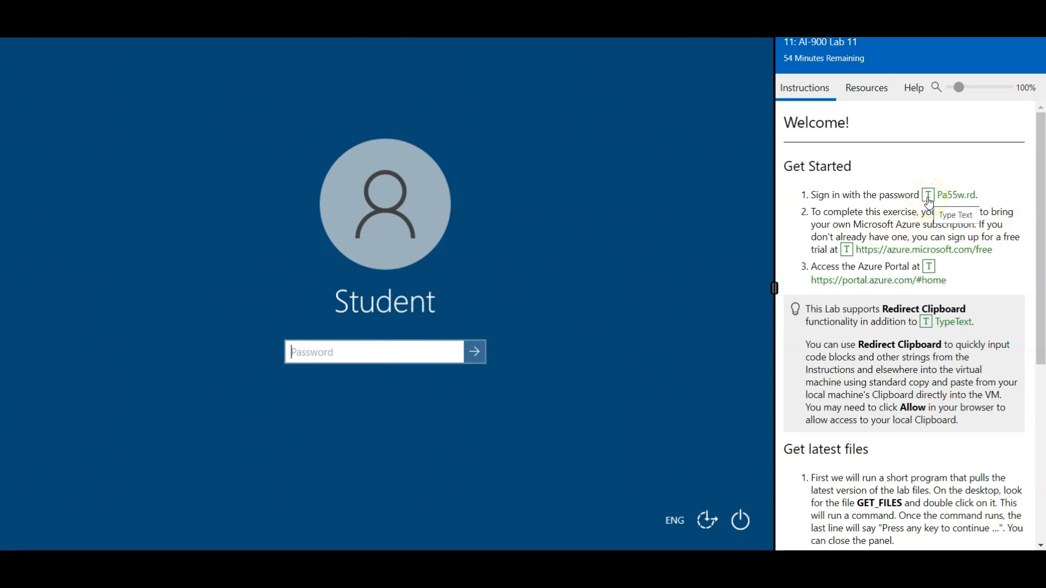
Step: Sign in to the virtual machine's Student account with the account password
left_click(928, 200)
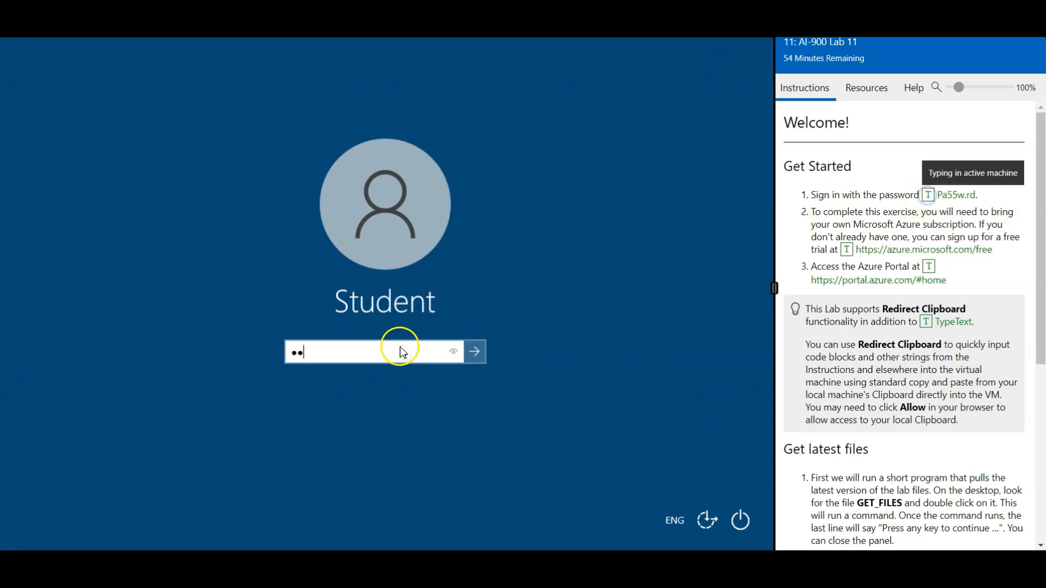
left_click(474, 351)
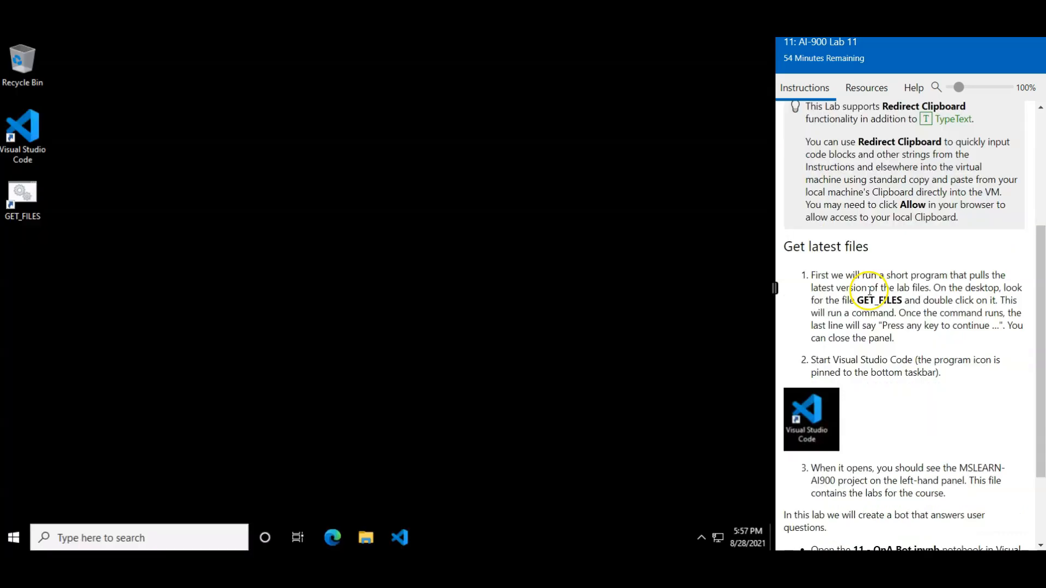
Step: Run GET_FILES from the desktop to pull the latest lab files, and close its console window once the command has run
scroll(779, 167, "down", 2)
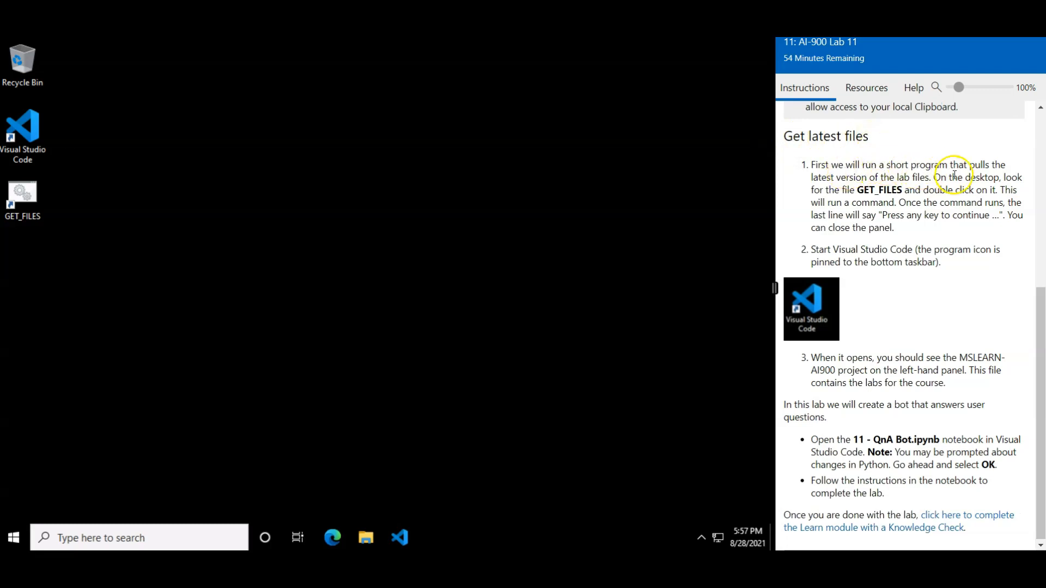
double_click(32, 192)
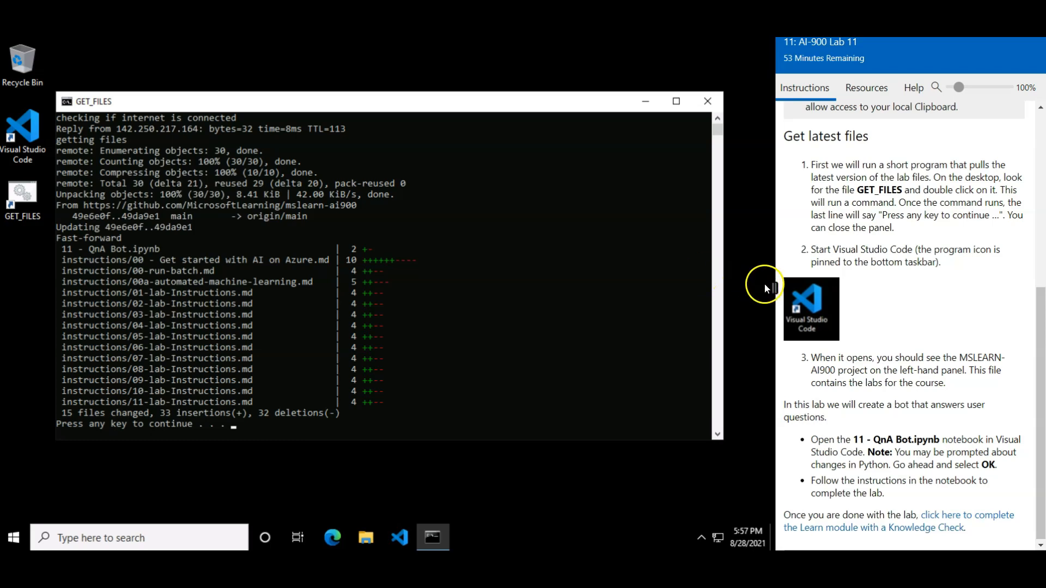
left_click(710, 105)
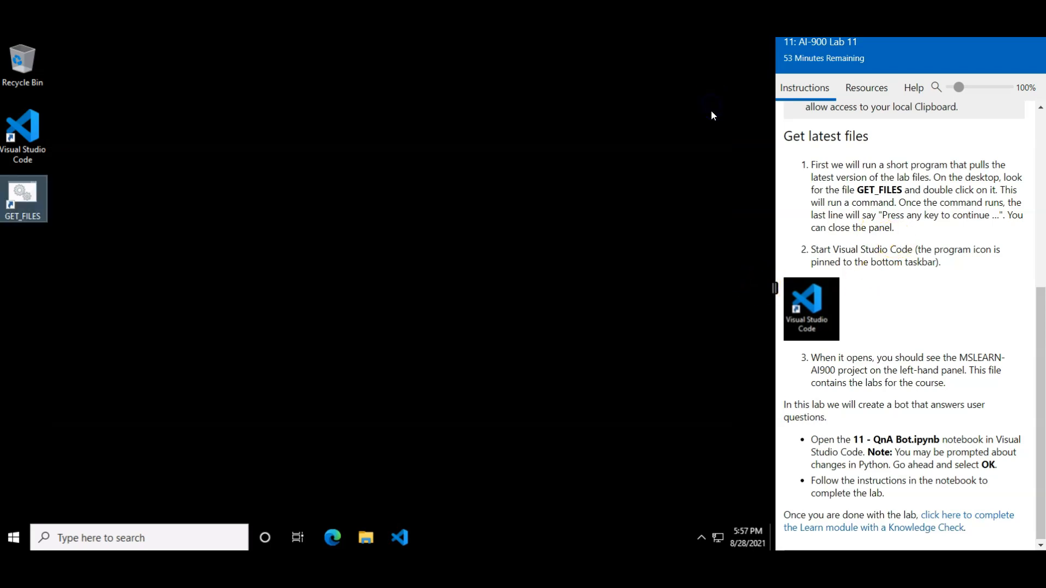
Step: Open the 11 - QnA Bot.ipynb notebook in Visual Studio Code, maximize the window and widen the virtual machine's display area
double_click(41, 127)
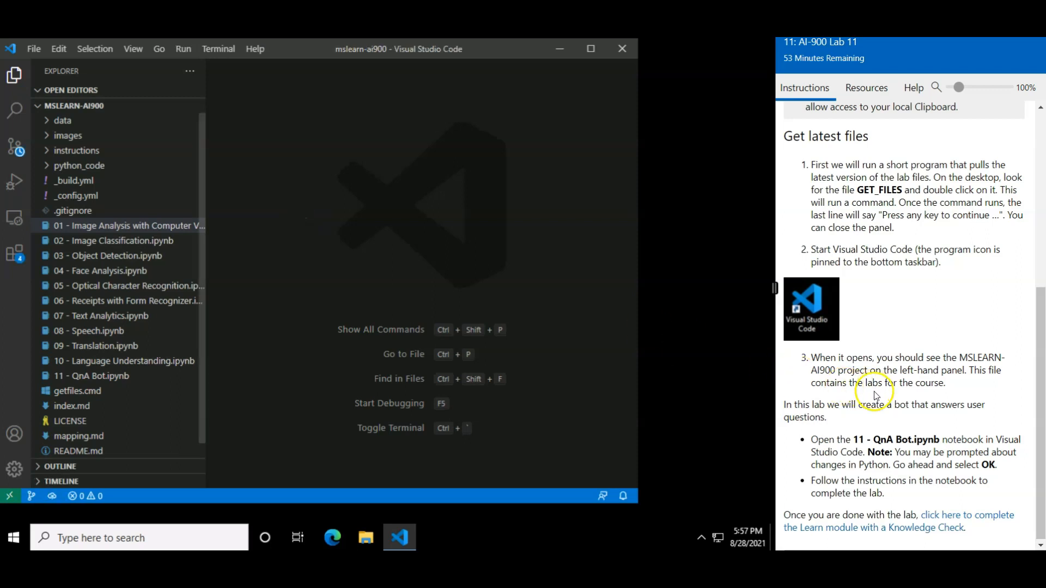
left_click_drag(811, 438, 939, 438)
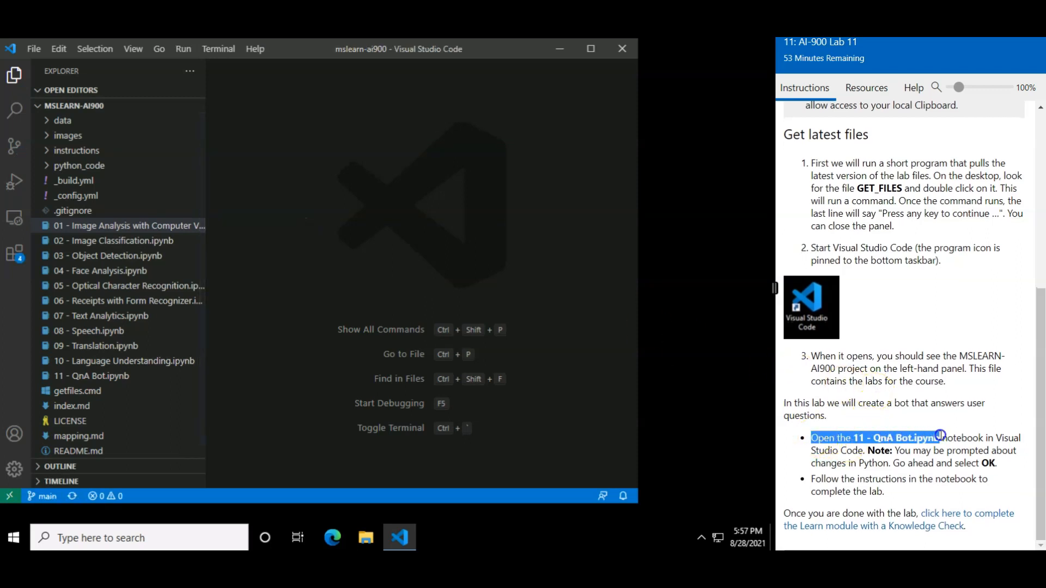
double_click(89, 381)
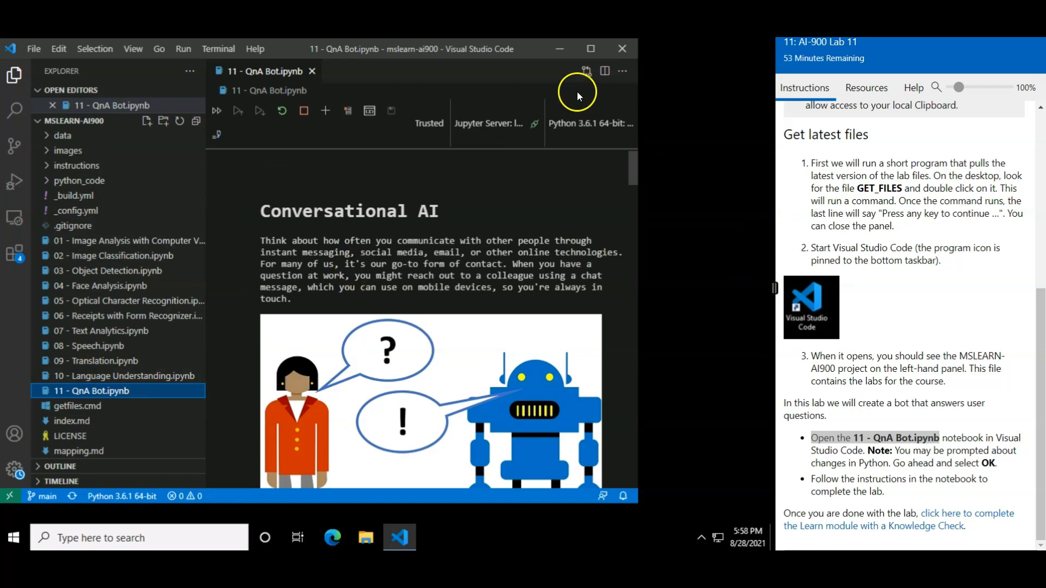
left_click(591, 51)
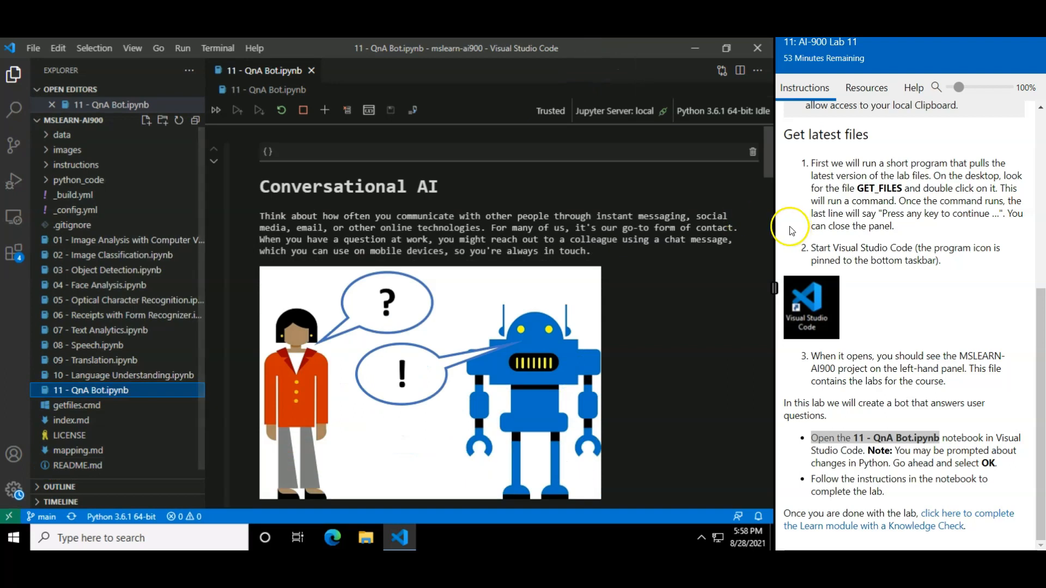
left_click_drag(775, 229, 877, 229)
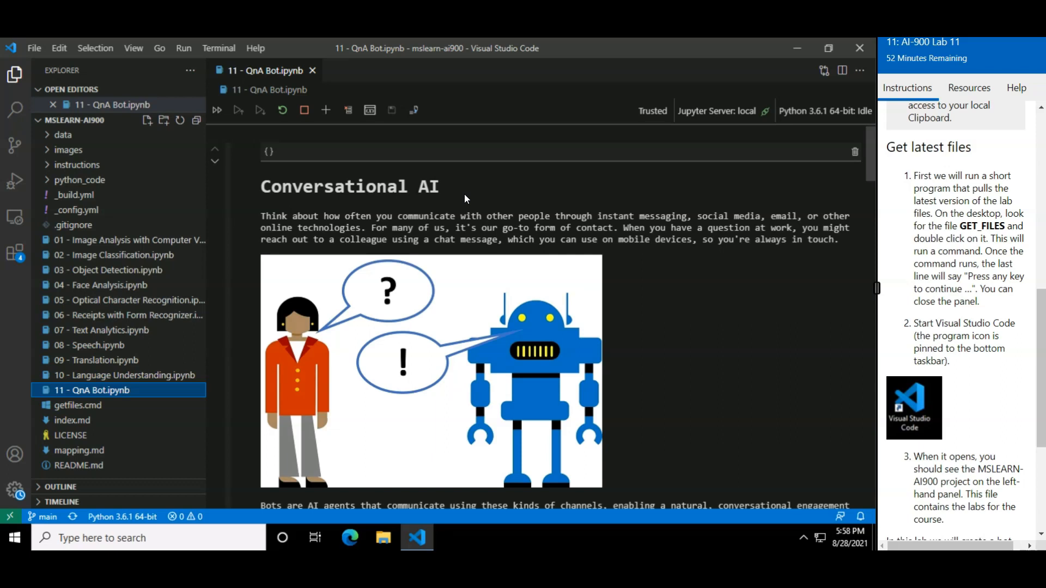
scroll(625, 346, "down", 5)
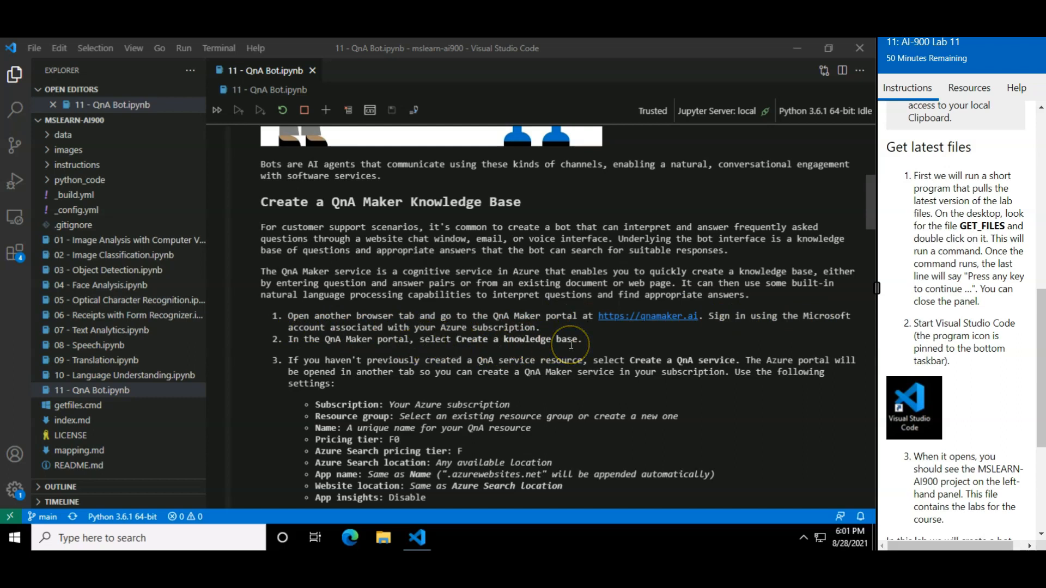
left_click_drag(596, 318, 703, 317)
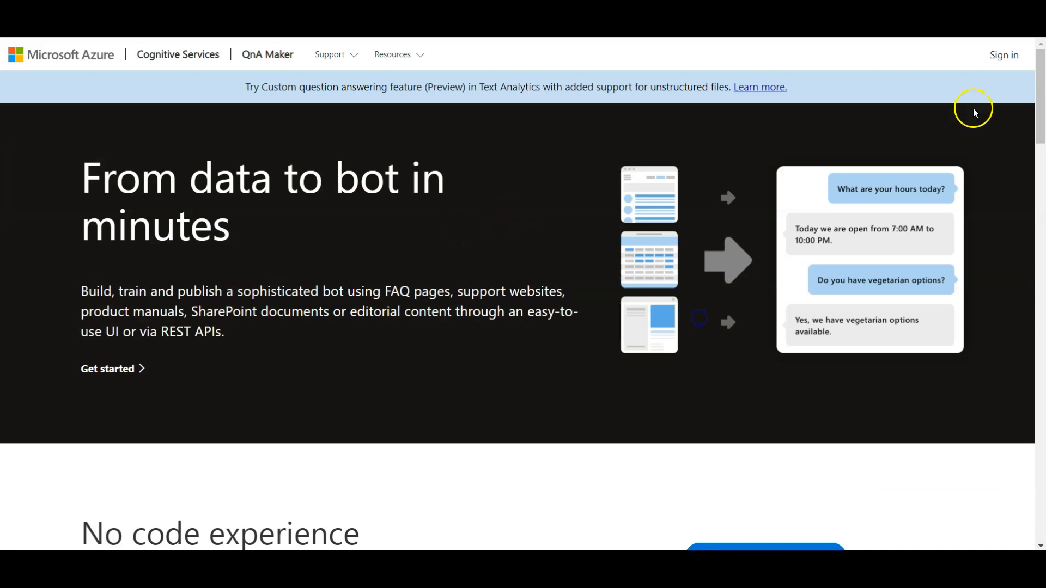
left_click(1004, 55)
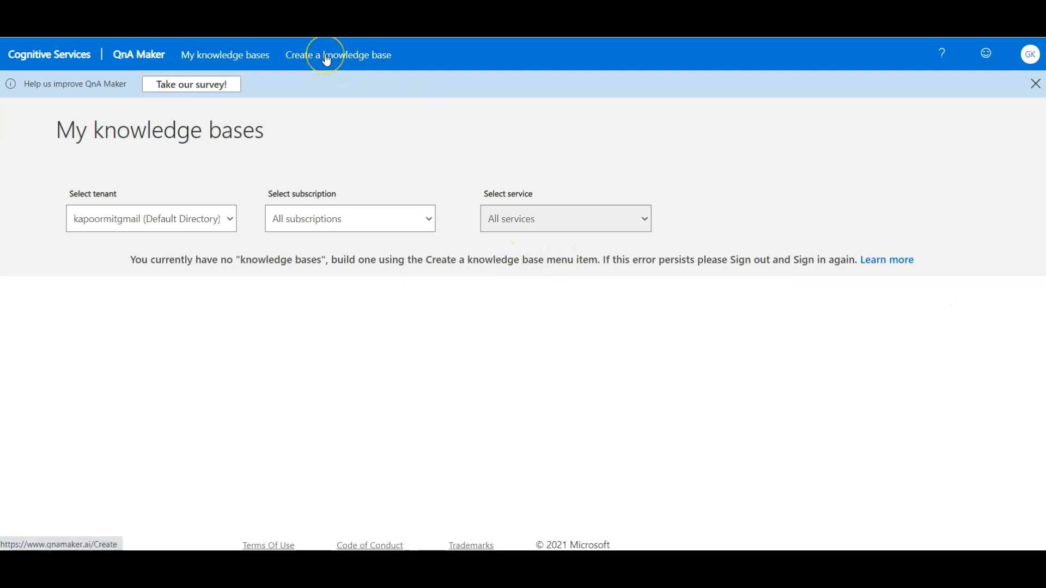
Step: Start a new knowledge base and begin creating a Stable QnA service for it in Azure
left_click(326, 57)
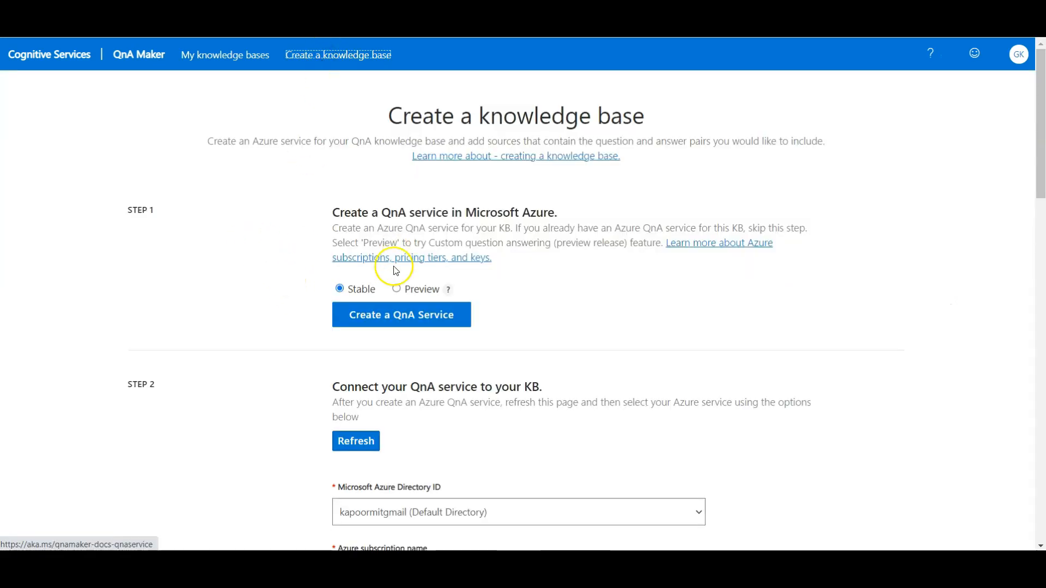
scroll(324, 304, "down", 1)
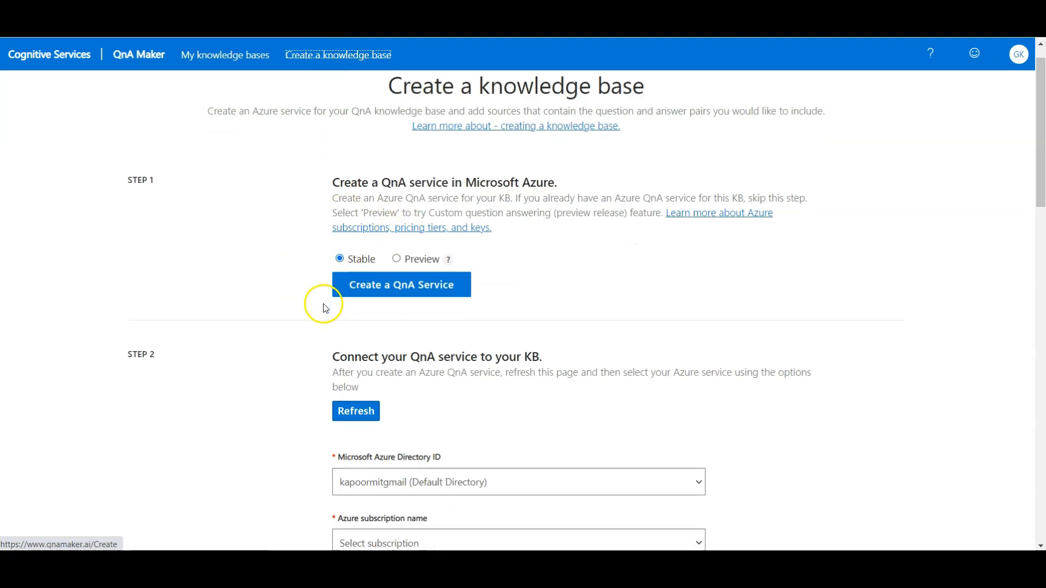
scroll(365, 305, "down", 1)
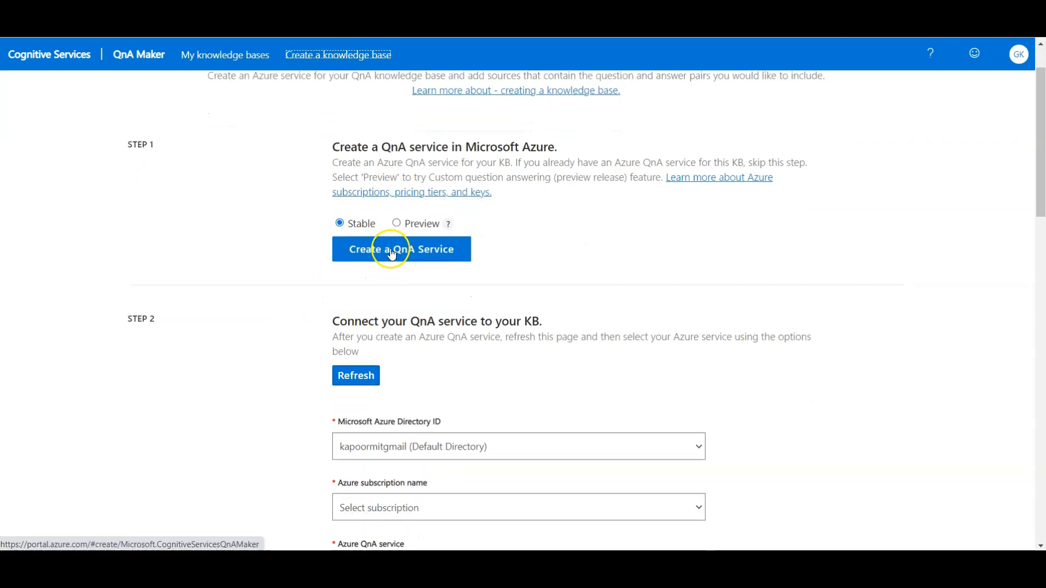
left_click(392, 252)
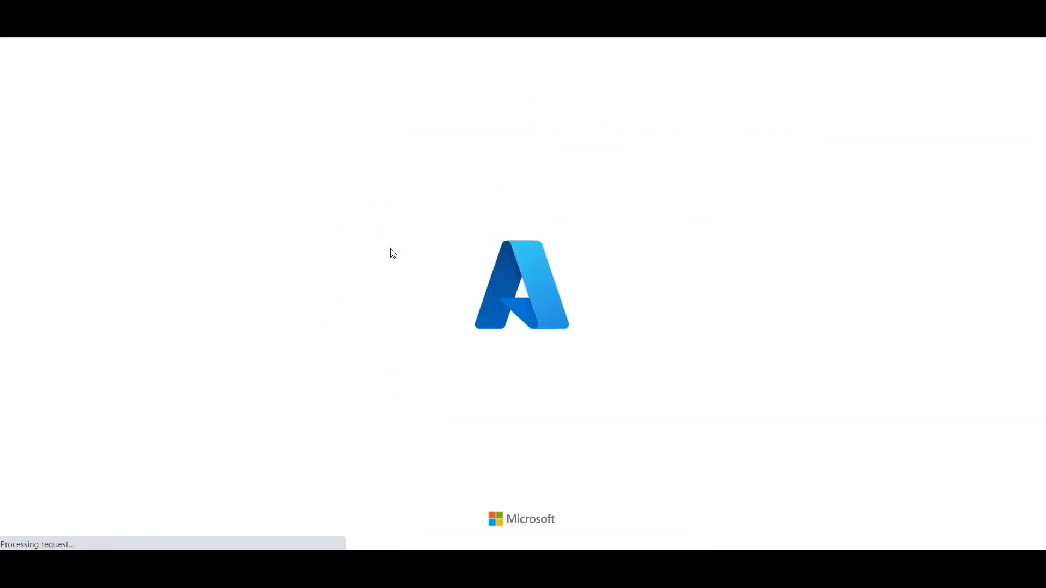
Step: Create a new resource group named rg_botservicedemo for the QnA Maker service
scroll(542, 284, "down", 2)
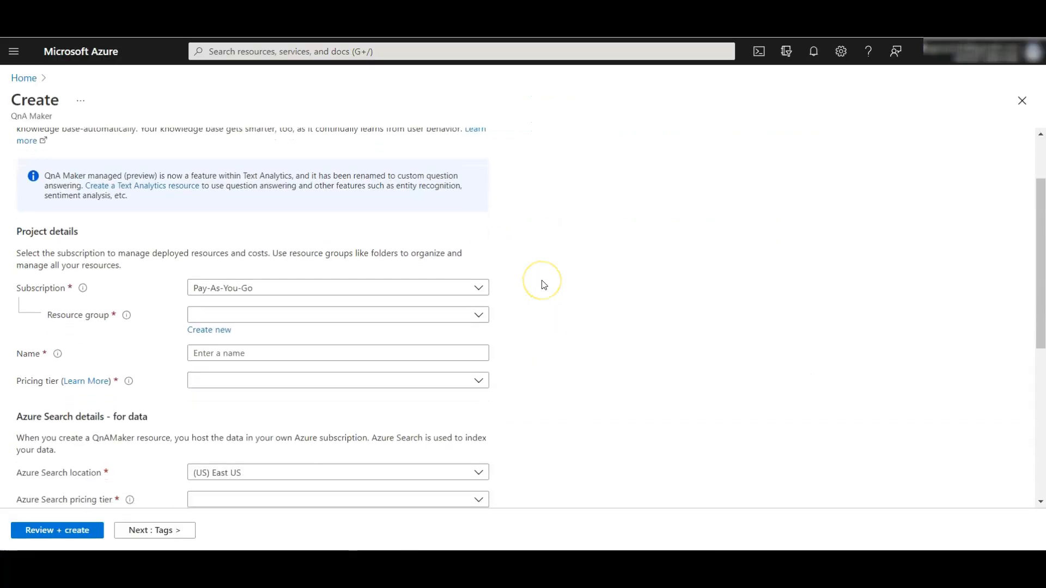
scroll(544, 283, "down", 1)
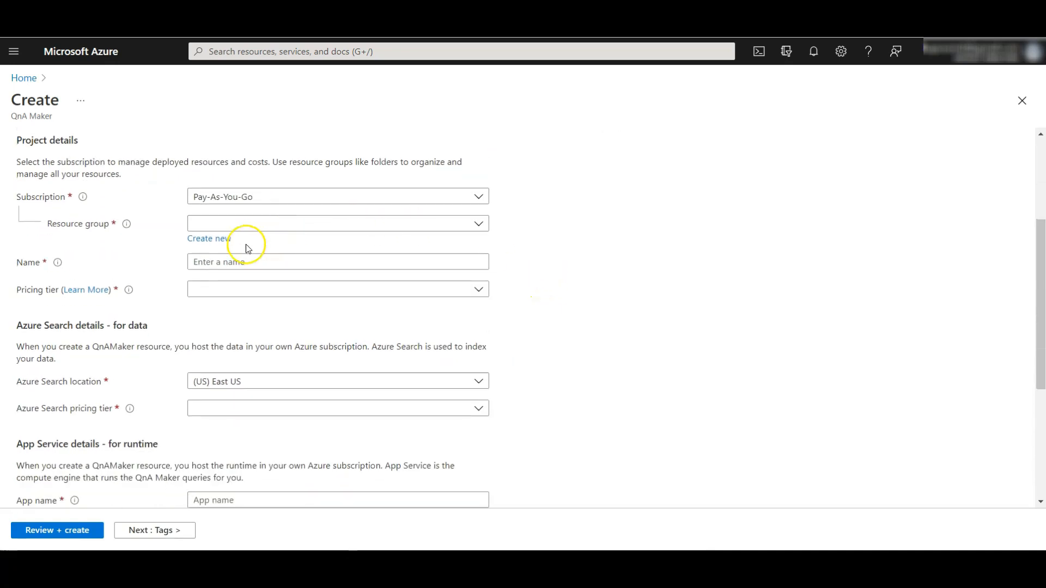
left_click(218, 239)
left_click(249, 329)
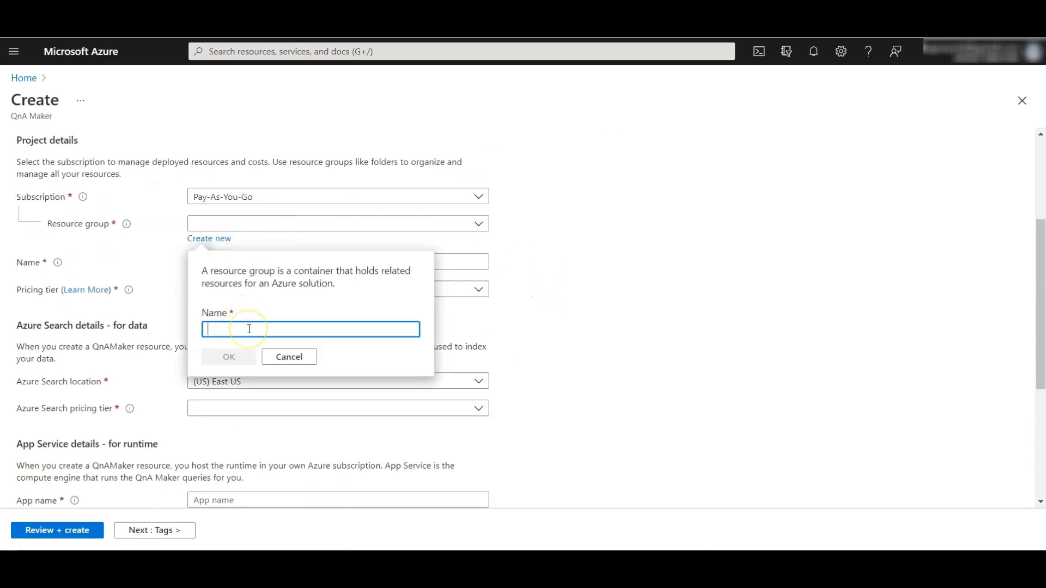
type("rg_botservicedemo")
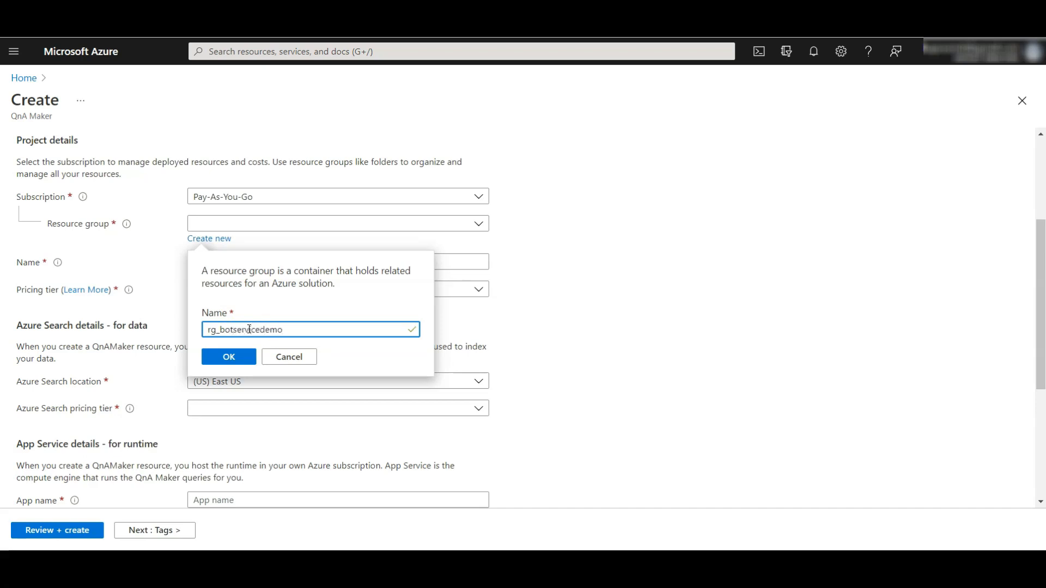
left_click(236, 355)
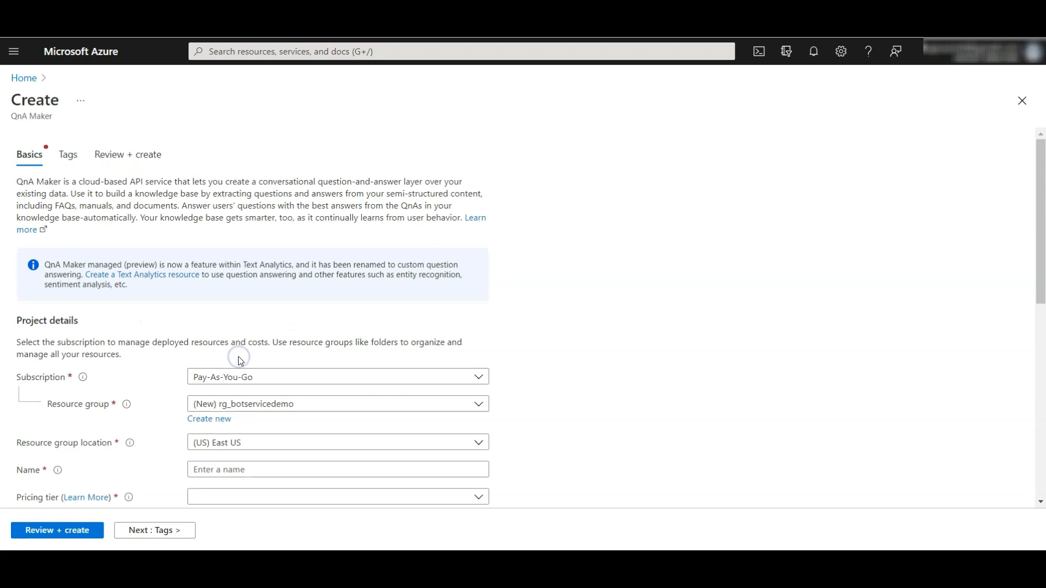
Step: Set the resource group location to (Asia Pacific) Australia Southeast
scroll(519, 393, "down", 3)
left_click(276, 251)
type("aus")
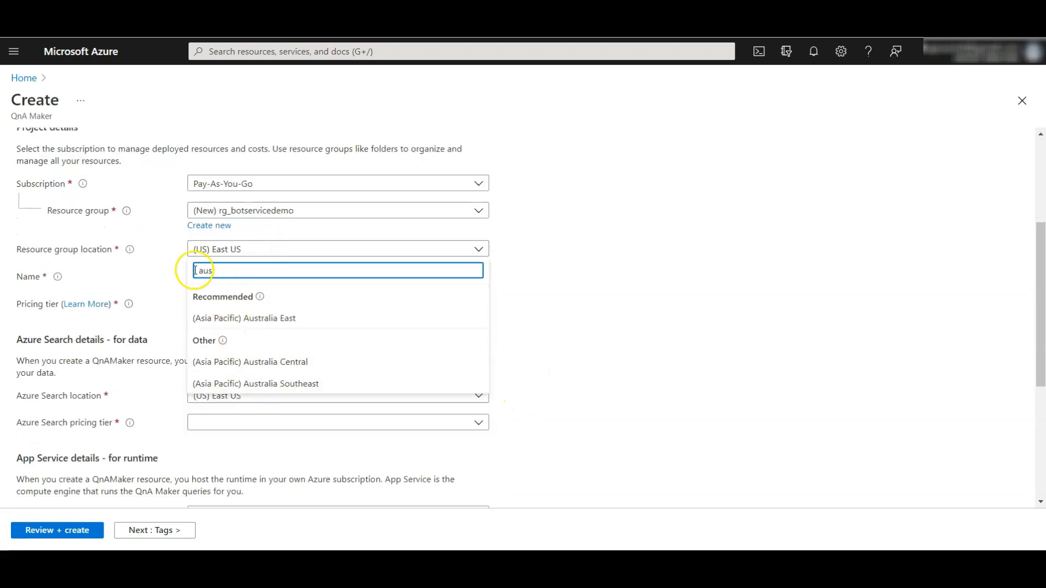
left_click(268, 383)
Step: Name the QnA Maker resource QnAmakerdemo and choose the Free F0 pricing tier
left_click(215, 274)
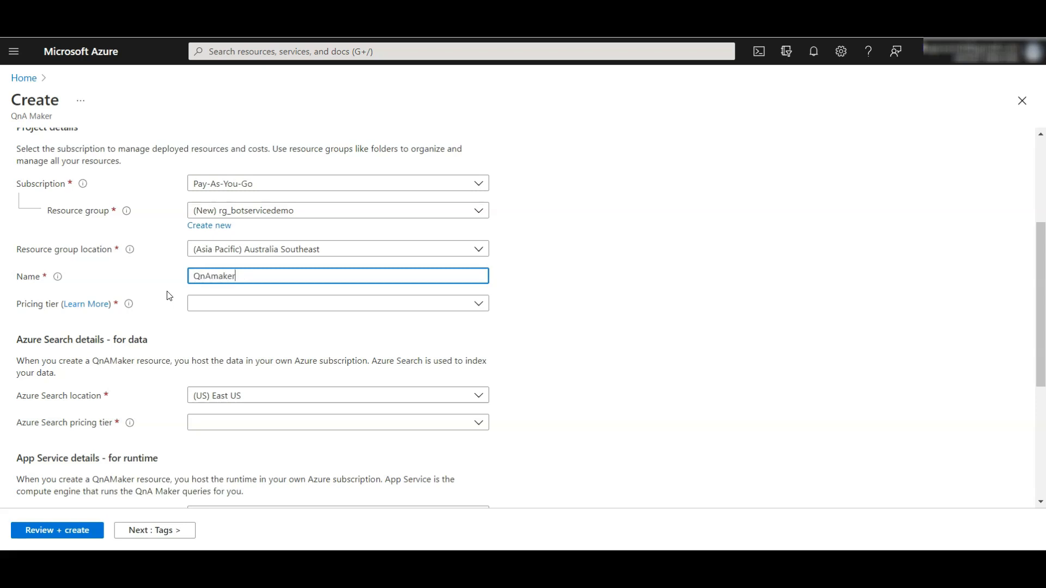
left_click(170, 318)
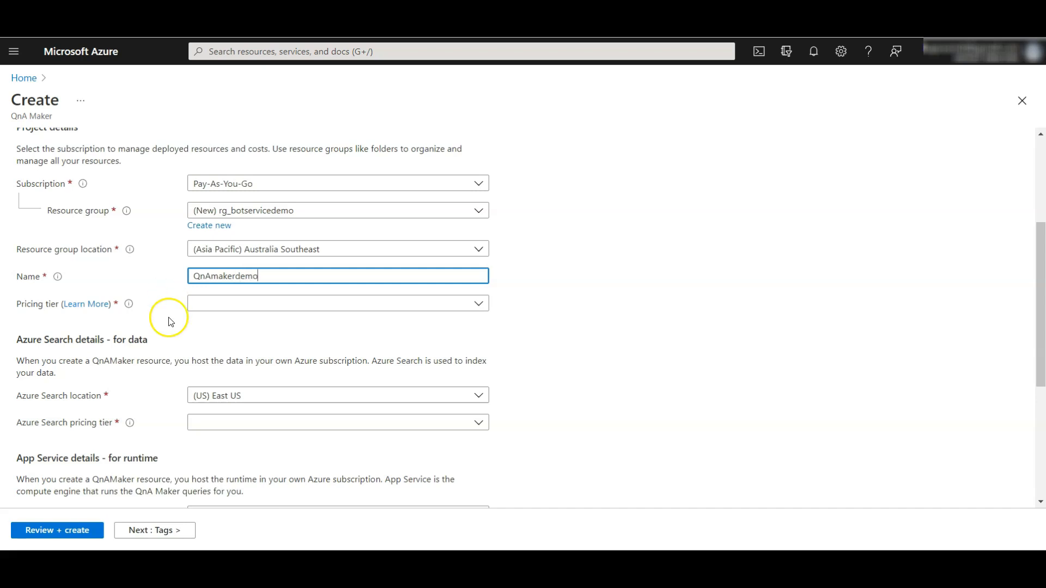
left_click(208, 303)
left_click(220, 322)
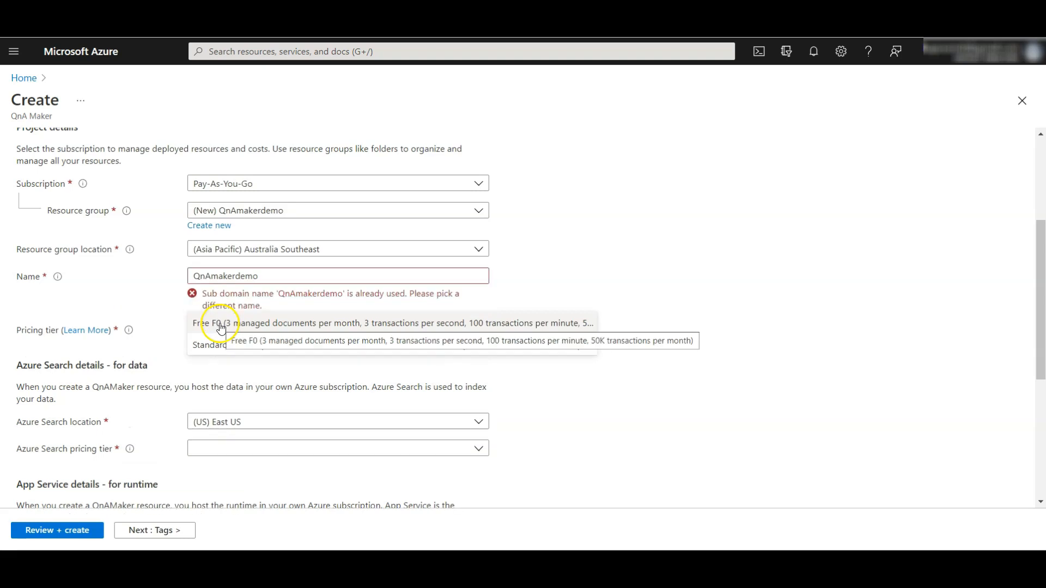
Step: Set the Azure Search location to (Asia Pacific) Australia Southeast and its pricing tier to Free F (3 Indexes)
scroll(221, 325, "up", 3)
scroll(549, 351, "down", 5)
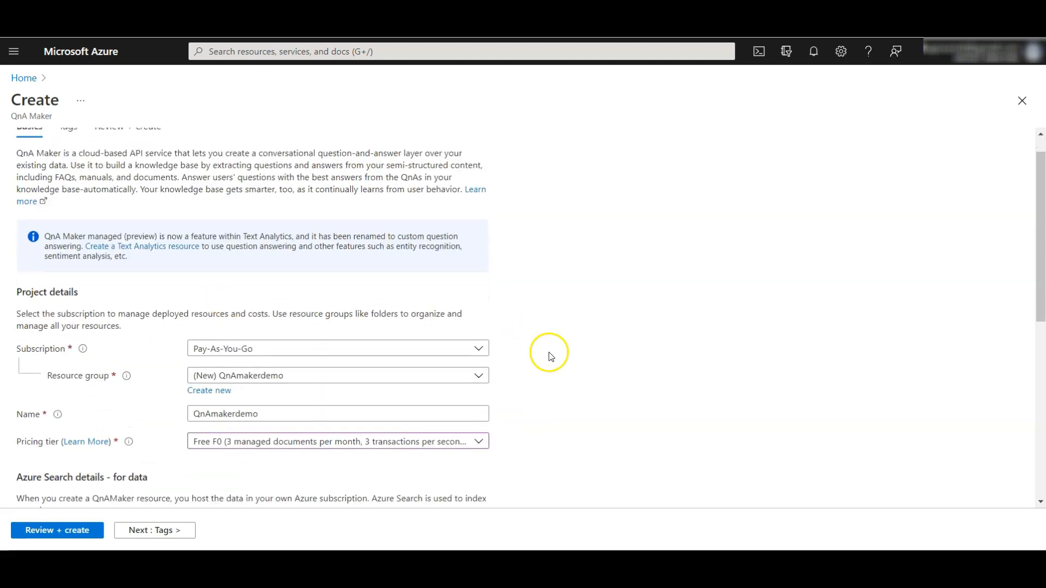
scroll(563, 362, "down", 2)
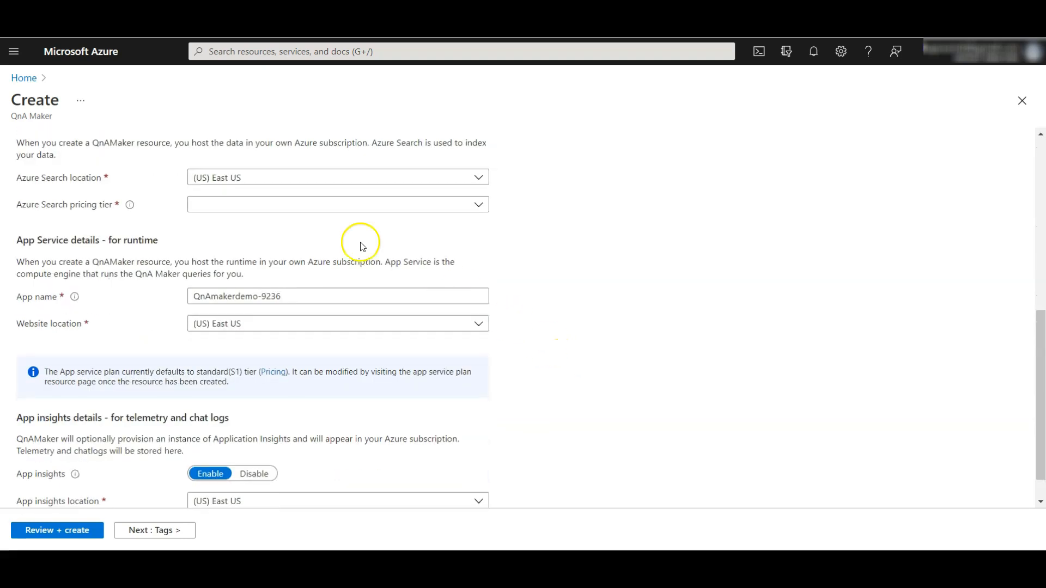
left_click(237, 180)
type("aus")
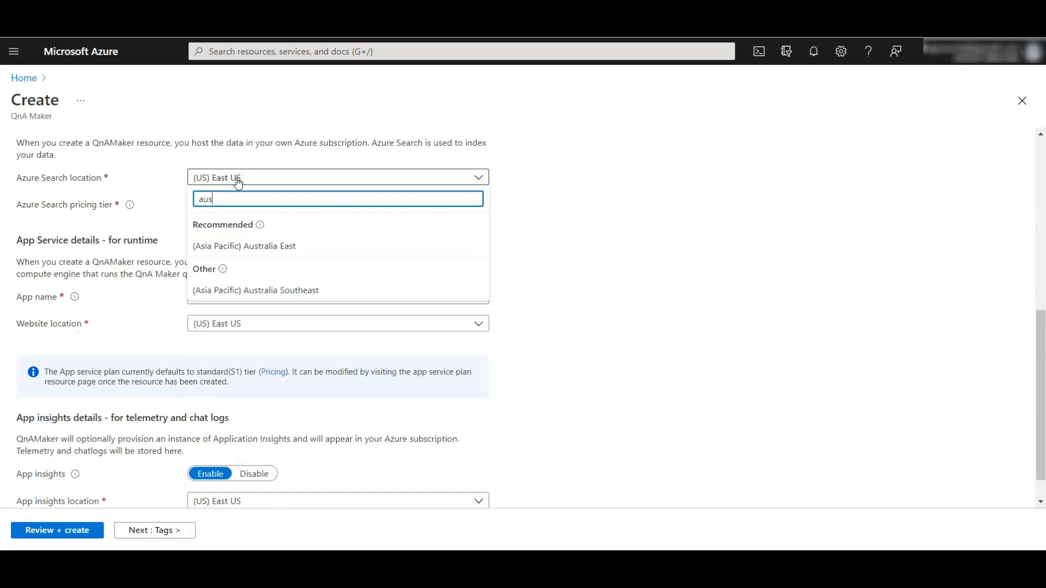
left_click(280, 289)
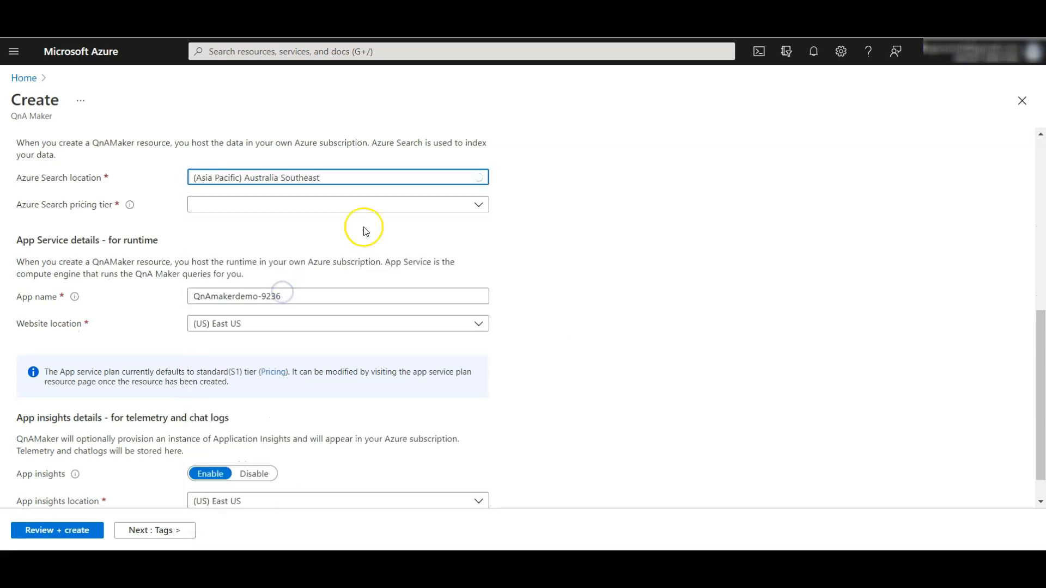
left_click(245, 210)
left_click(226, 226)
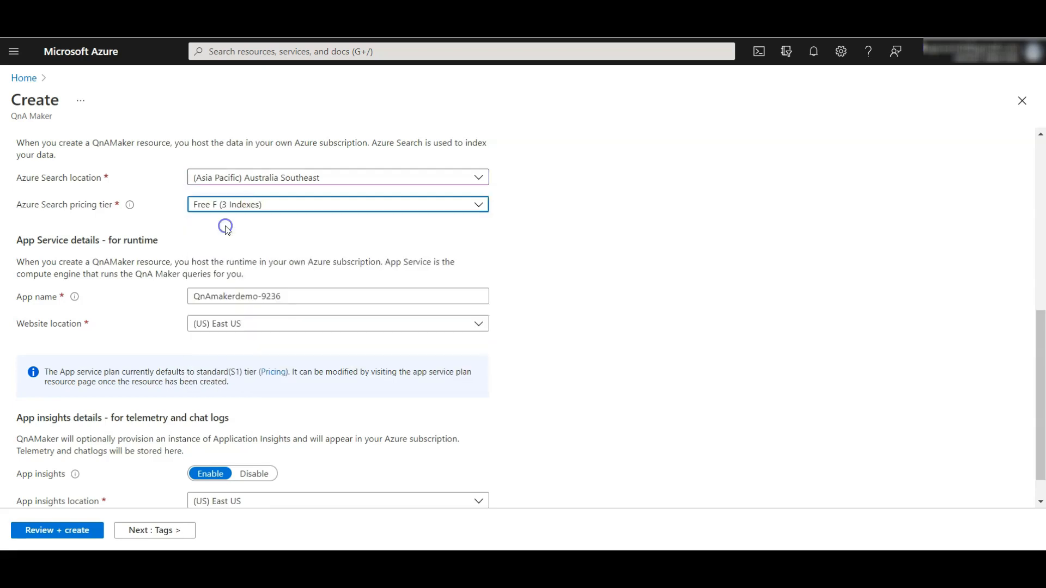
Step: Set the website location to (Asia Pacific) Australia Southeast and disable App insights
scroll(324, 282, "down", 1)
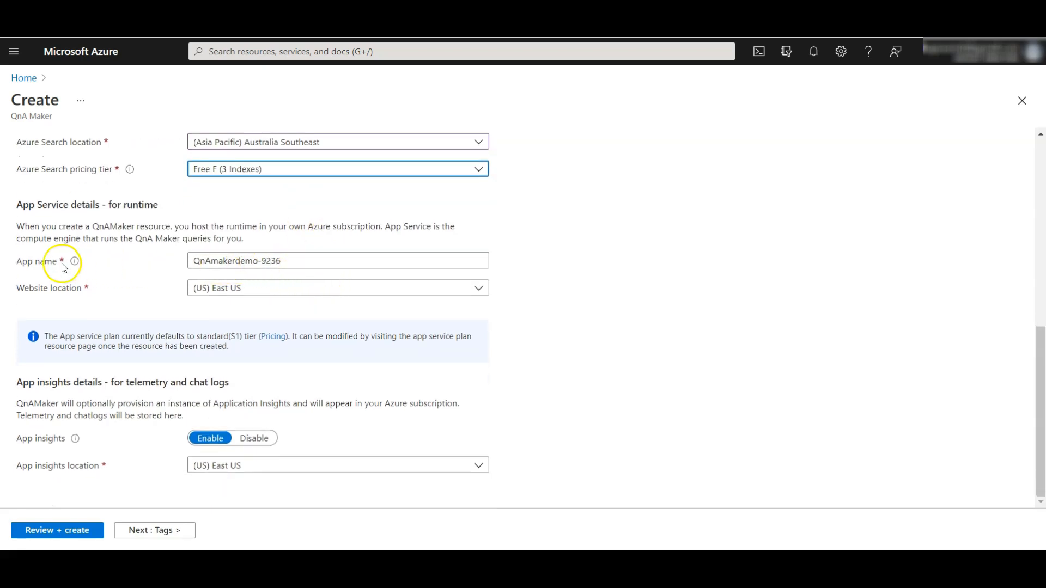
left_click(270, 296)
type("aus")
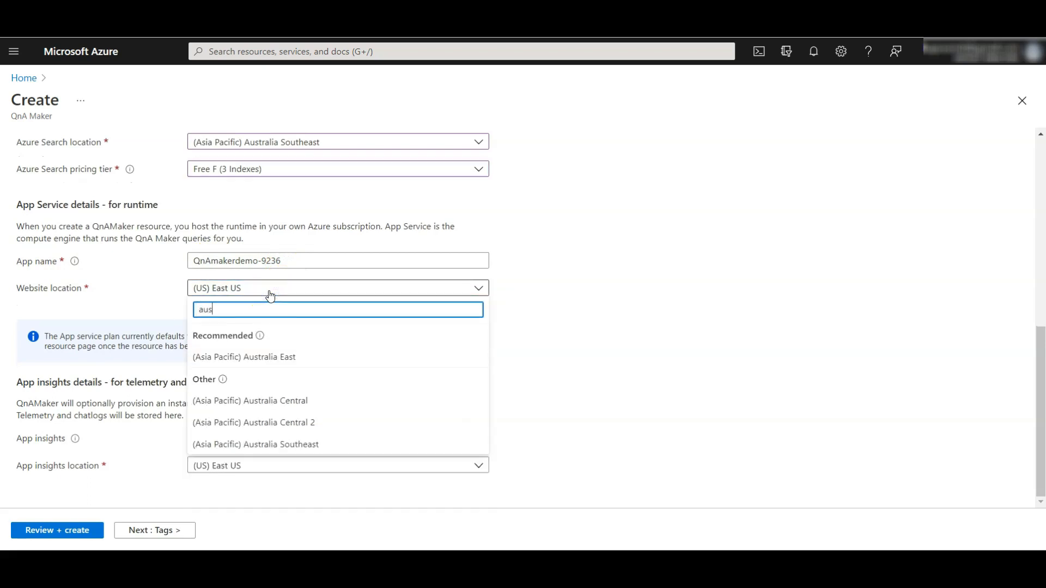
left_click(273, 444)
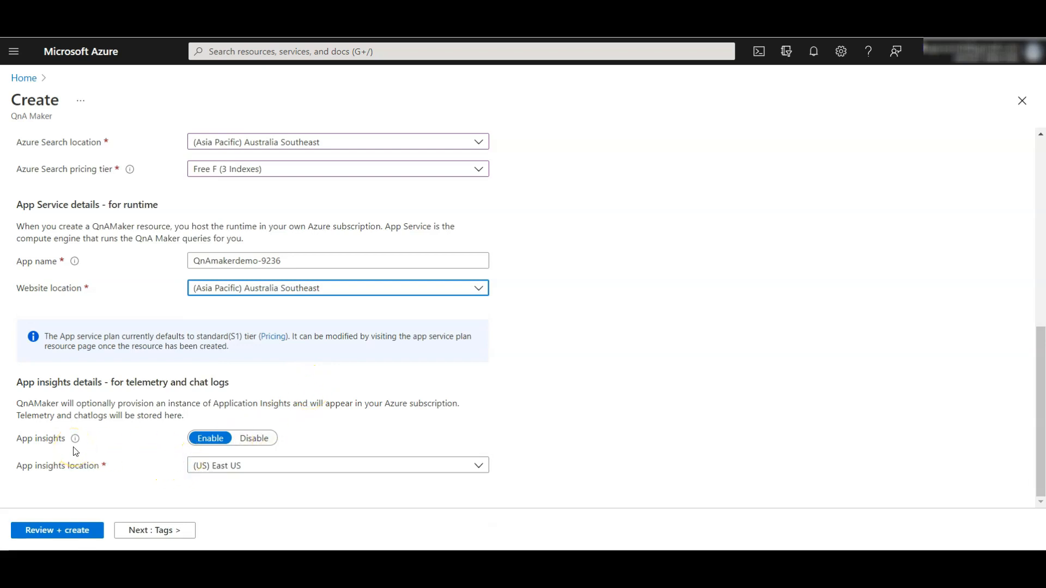
left_click(256, 439)
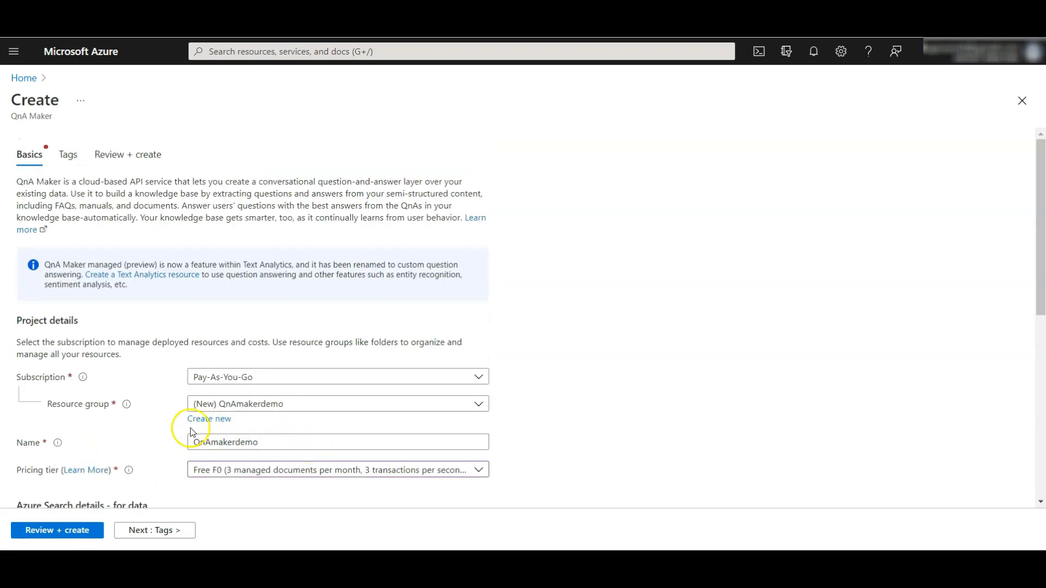
scroll(165, 435, "down", 7)
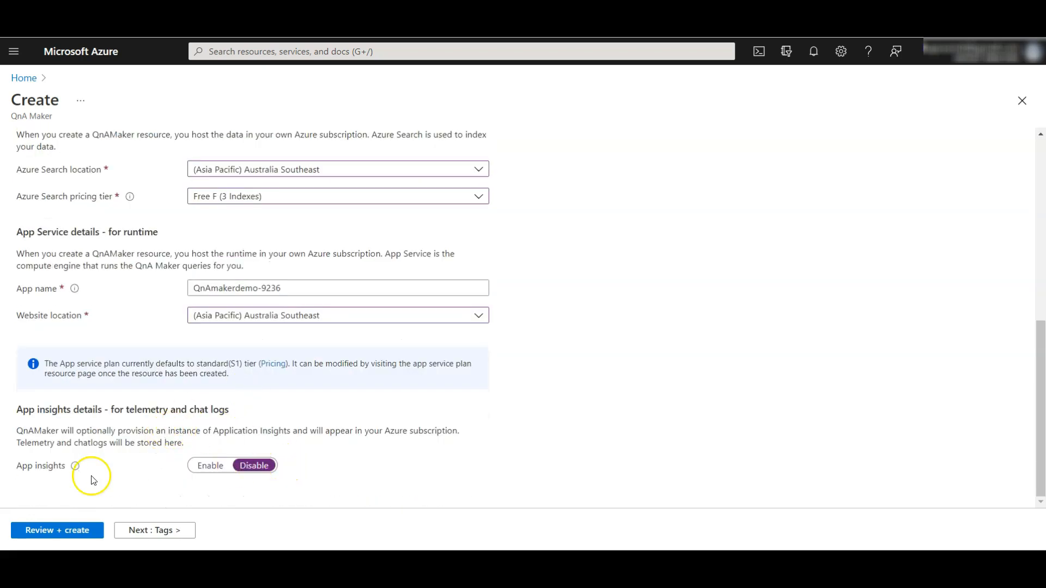
Step: Submit the QnA Maker resource configuration for validation and review its summary
left_click(55, 537)
left_click(49, 537)
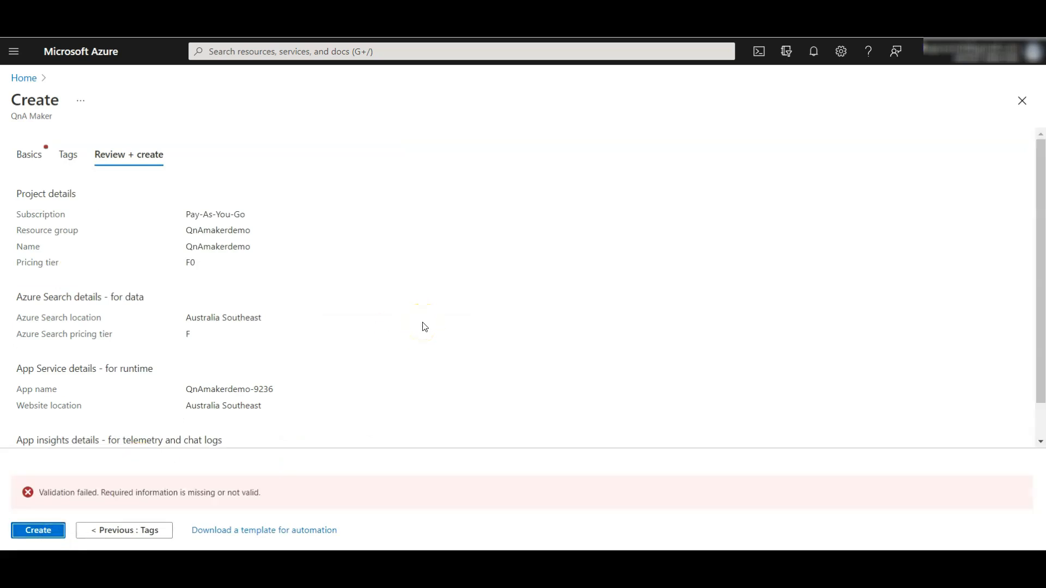
scroll(424, 327, "down", 2)
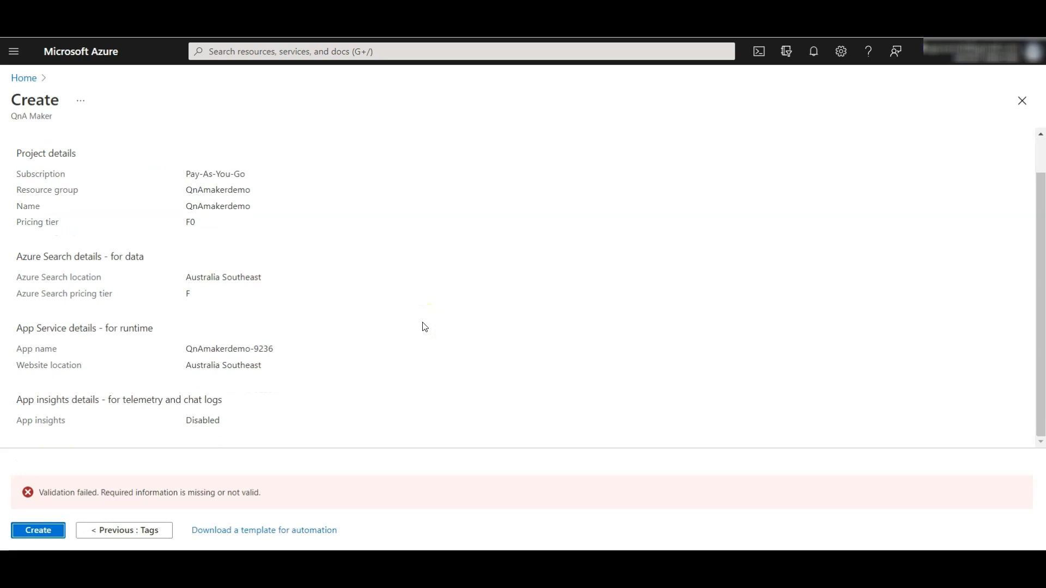
scroll(425, 327, "up", 2)
left_click(390, 314)
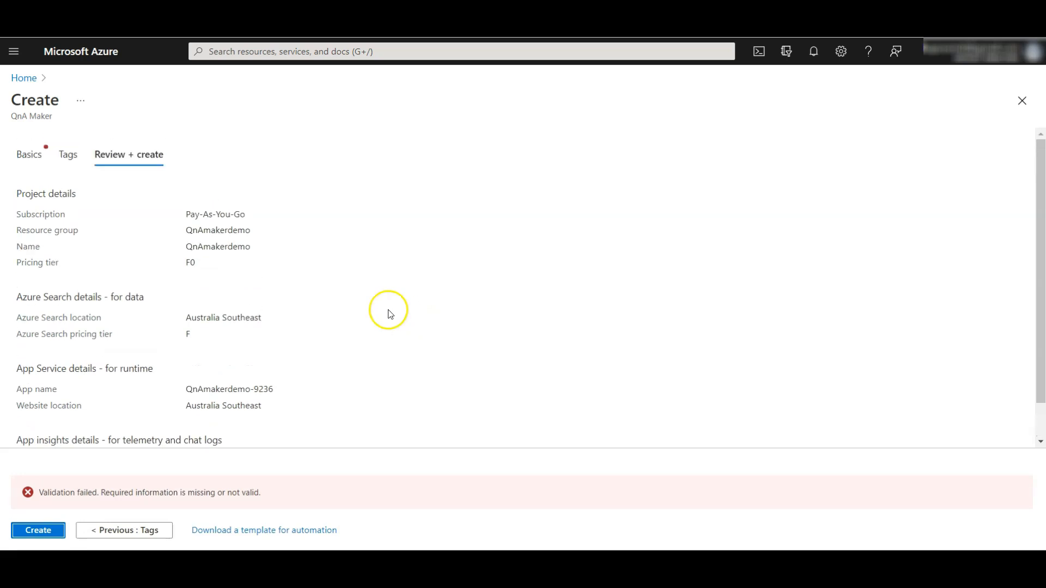
Step: Rename the QnA Maker resource as QnAmakerdemo12623 and submit it for creation
left_click(28, 155)
scroll(218, 322, "down", 5)
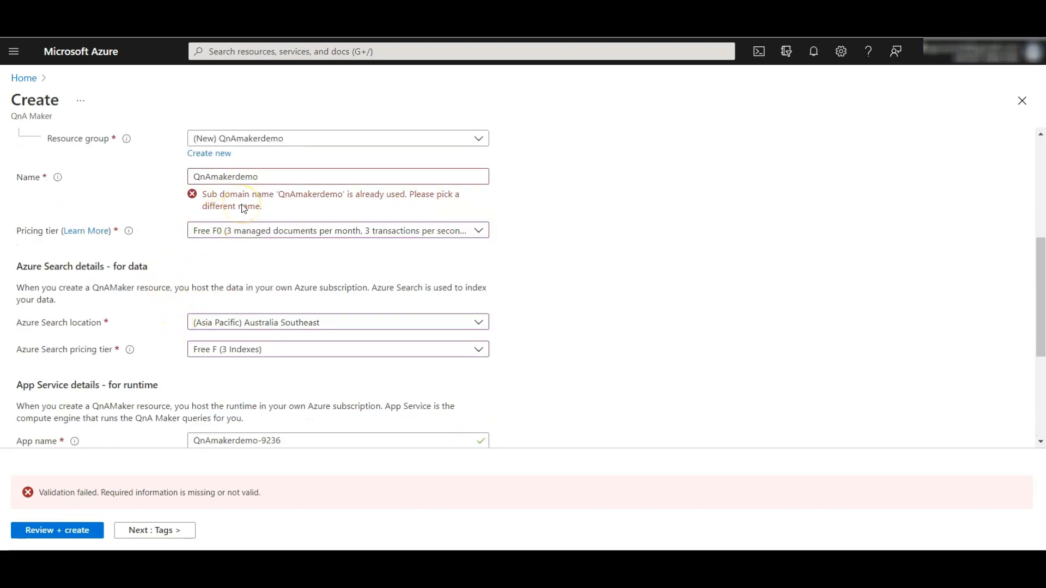
left_click(270, 177)
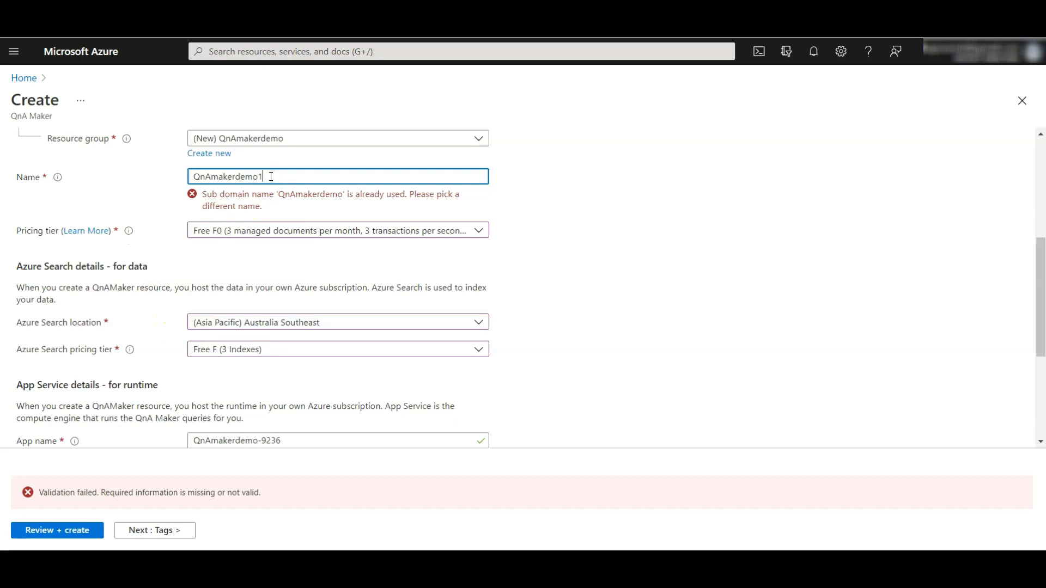
left_click(665, 246)
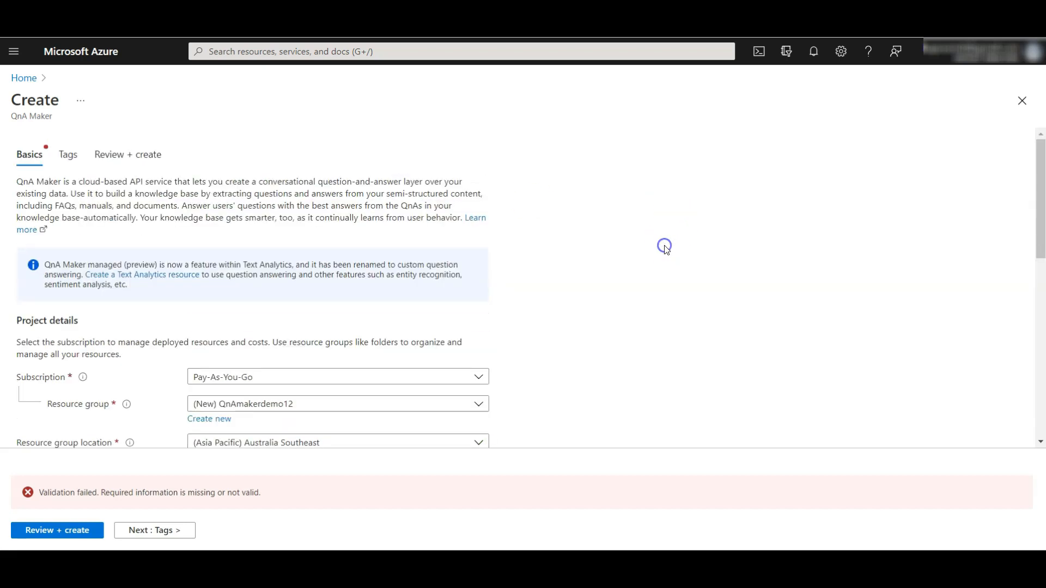
scroll(609, 320, "down", 4)
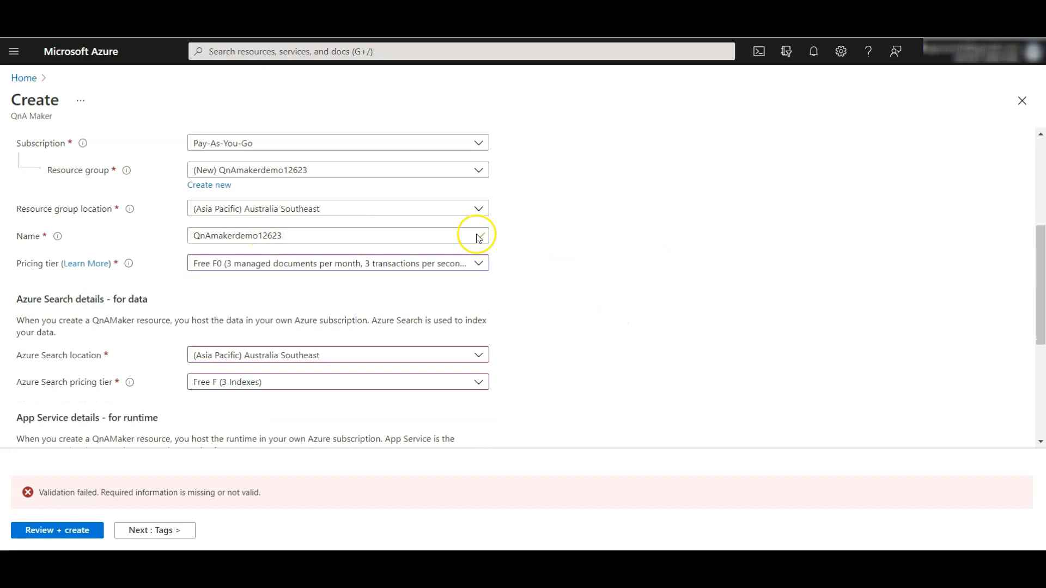
left_click(55, 531)
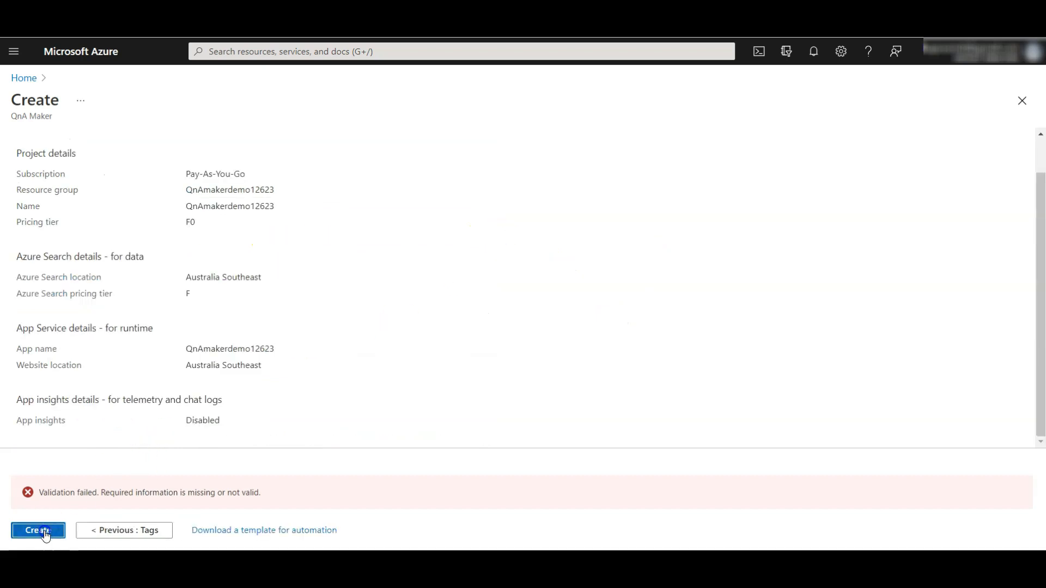
Step: Switch to the QnA Maker portal, check the deployment in Azure, and refresh the available QnA services
scroll(423, 337, "up", 2)
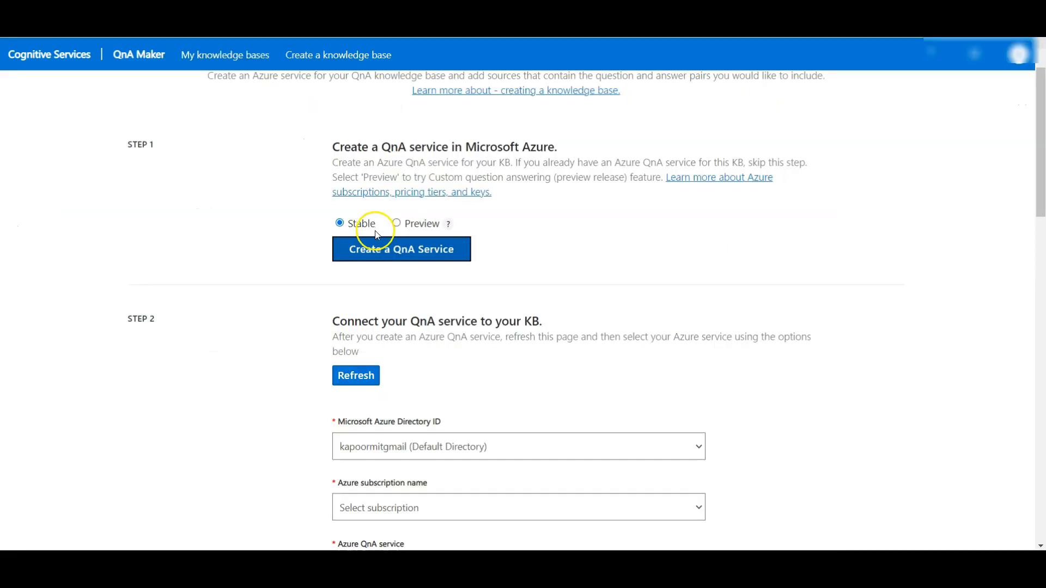
left_click(353, 382)
left_click(545, 11)
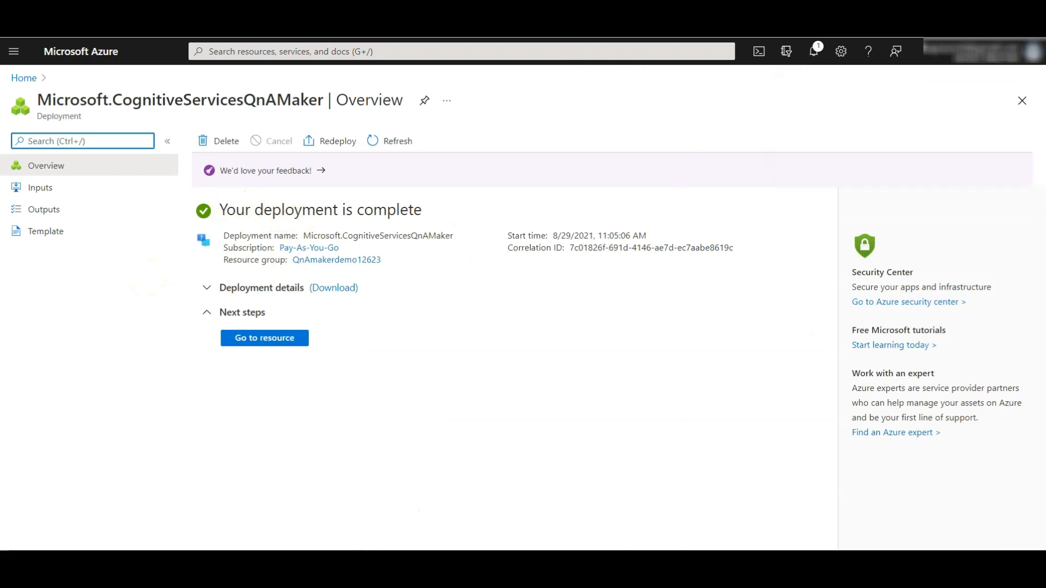
left_click(400, 15)
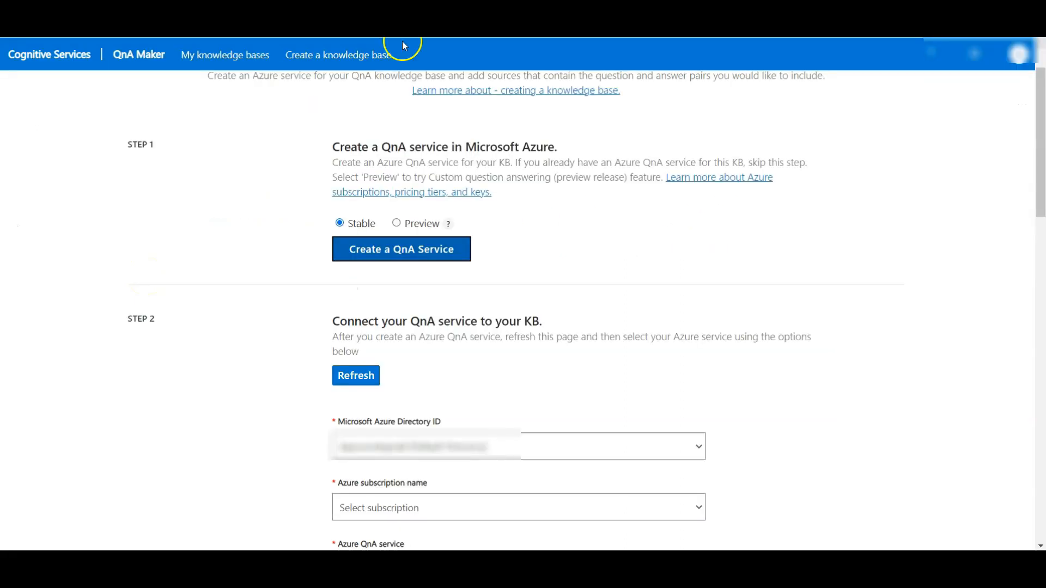
left_click(341, 372)
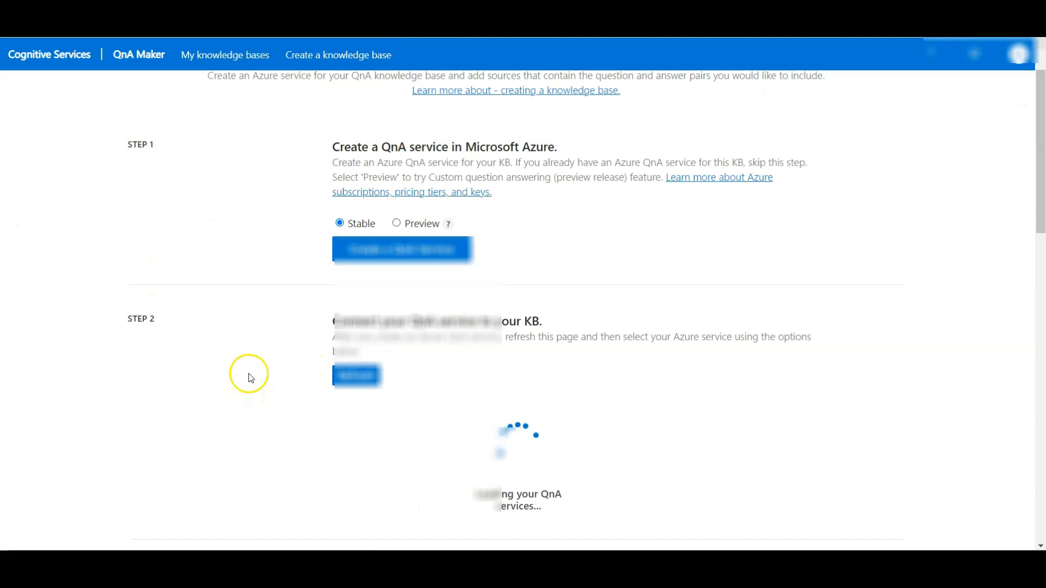
Step: Connect the knowledge base to the Pay-As-You-Go subscription and the QnAmakerdemo12623 service
scroll(247, 245, "down", 4)
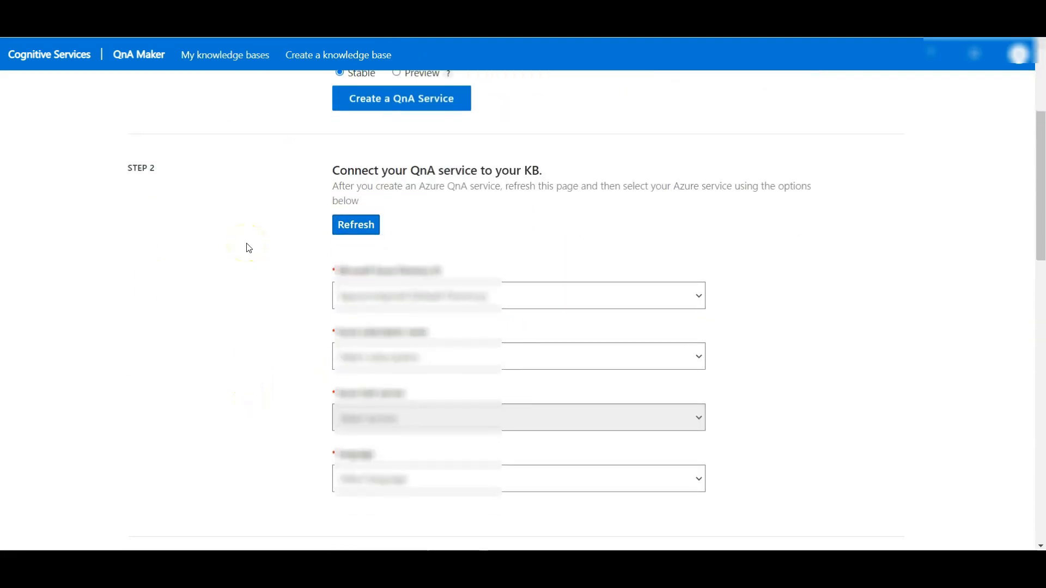
scroll(248, 249, "down", 1)
left_click(403, 319)
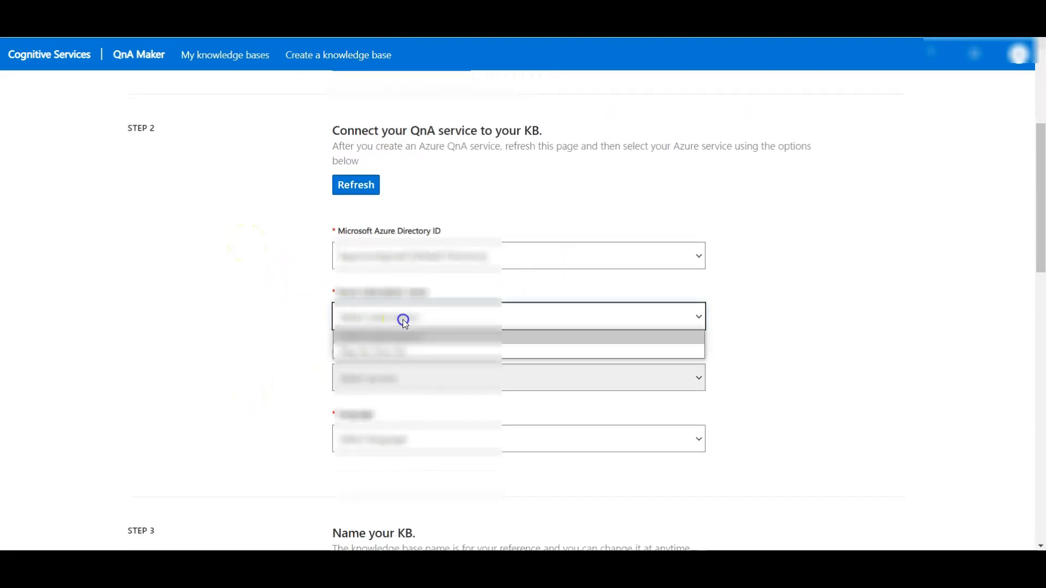
left_click(401, 350)
left_click(382, 375)
left_click(380, 412)
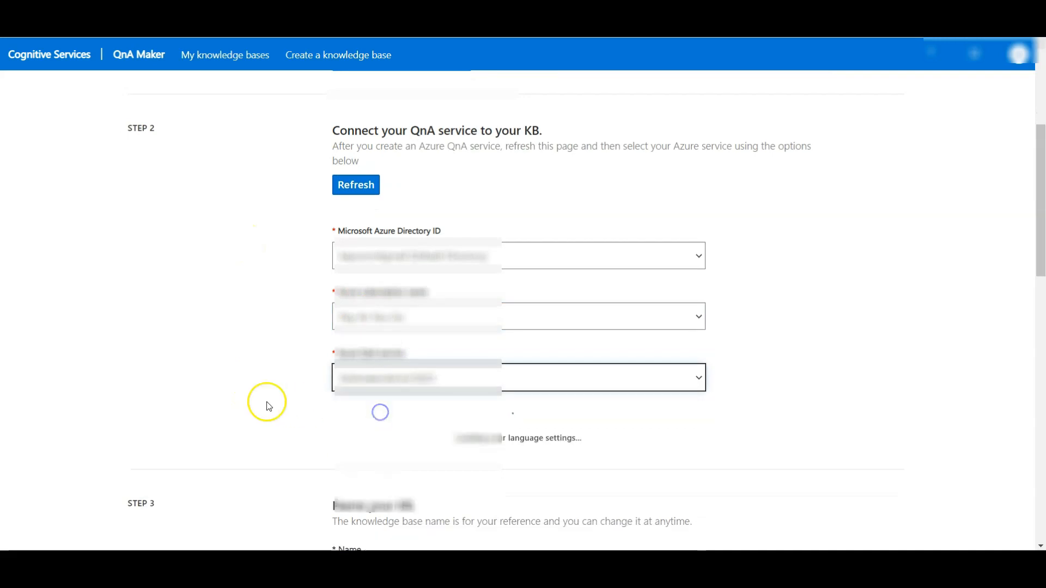
Step: Set the knowledge base language to English
scroll(267, 407, "down", 3)
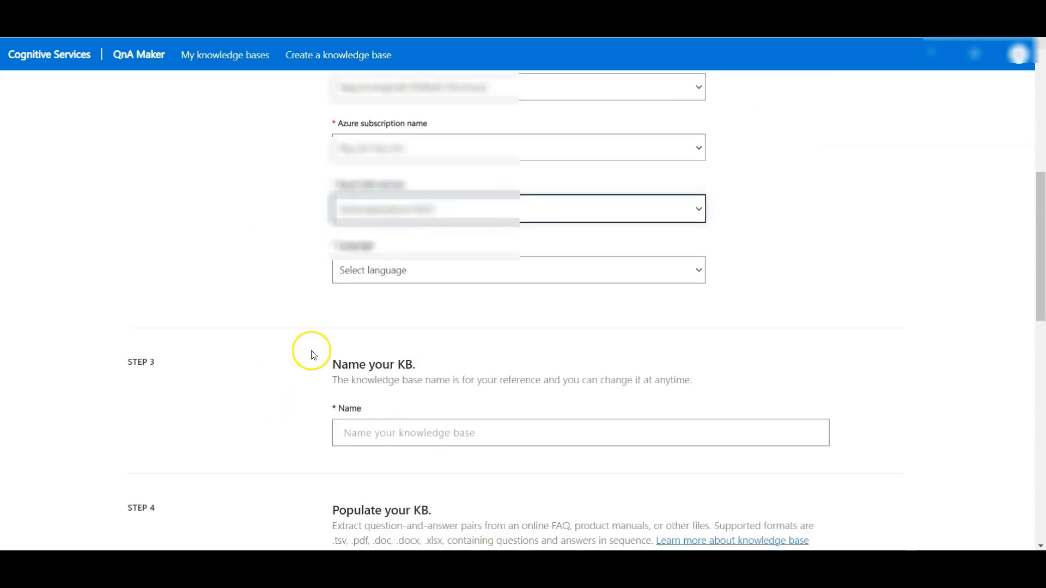
left_click(390, 270)
left_click(382, 346)
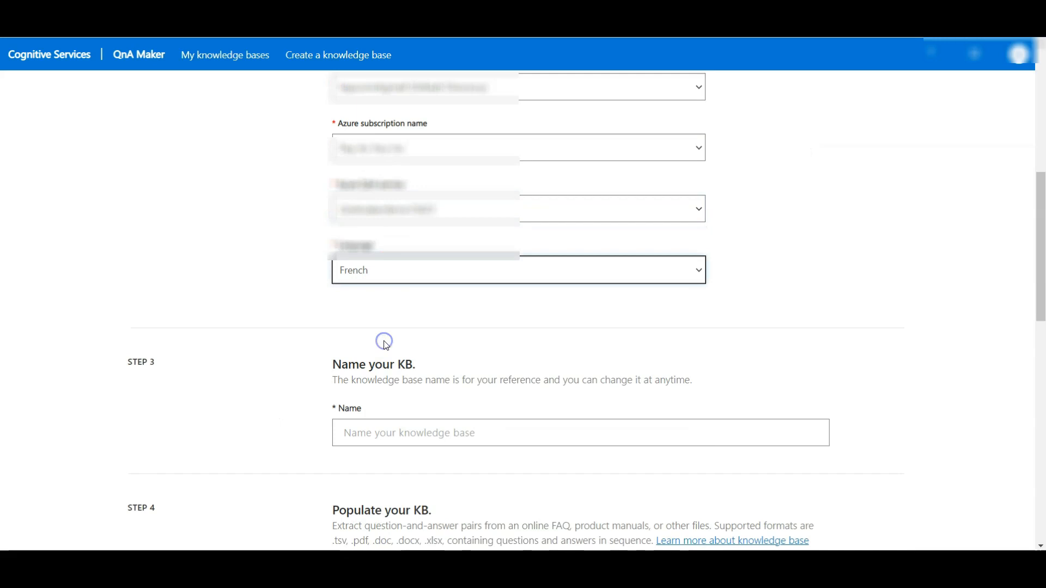
left_click(390, 280)
left_click(371, 332)
left_click(256, 320)
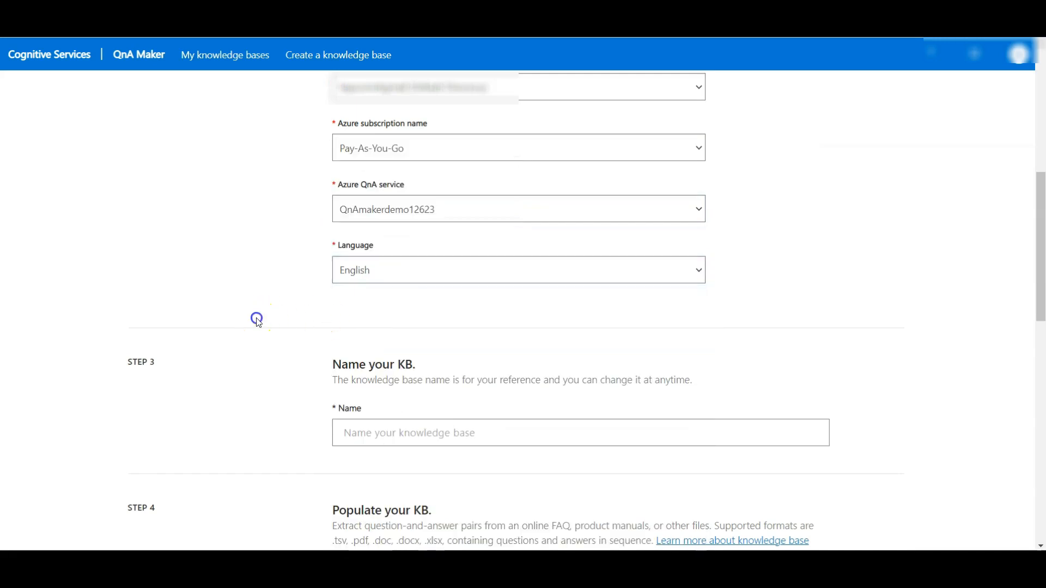
Step: Name the knowledge base Margie's Travel KB
scroll(258, 321, "down", 1)
scroll(258, 322, "down", 3)
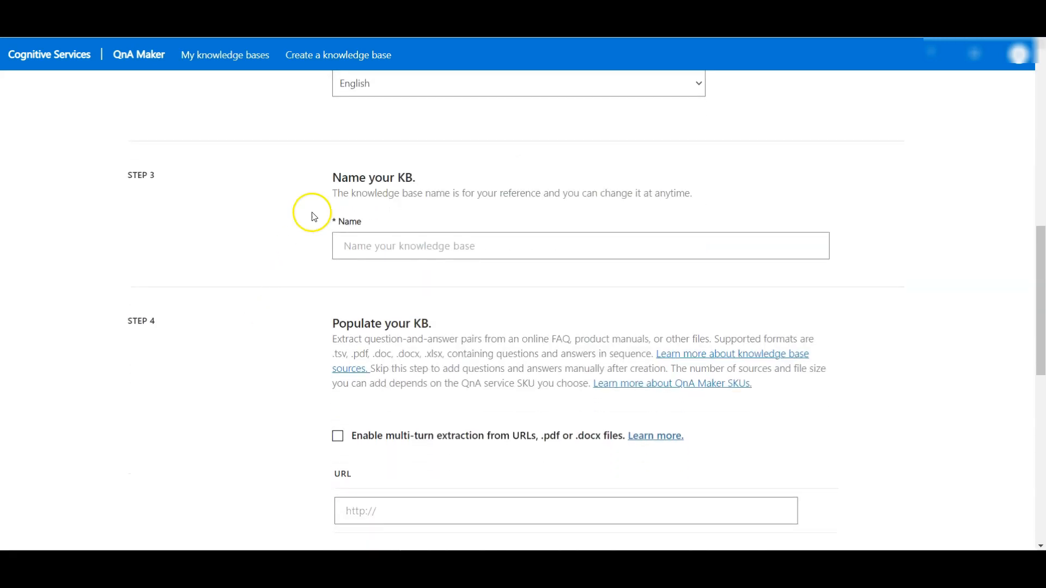
left_click(417, 237)
type("Margie's Travel KB")
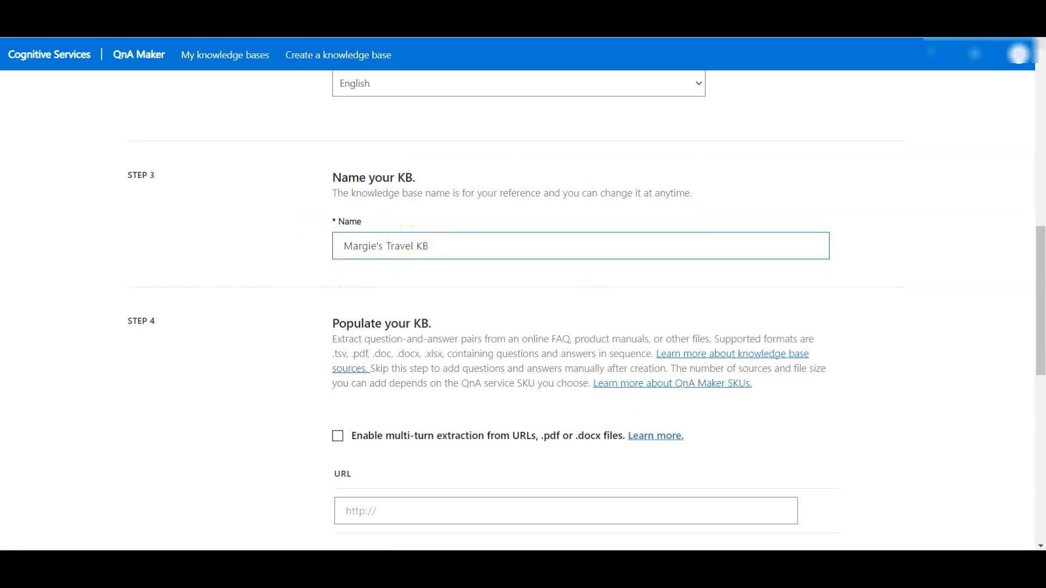
scroll(264, 345, "down", 3)
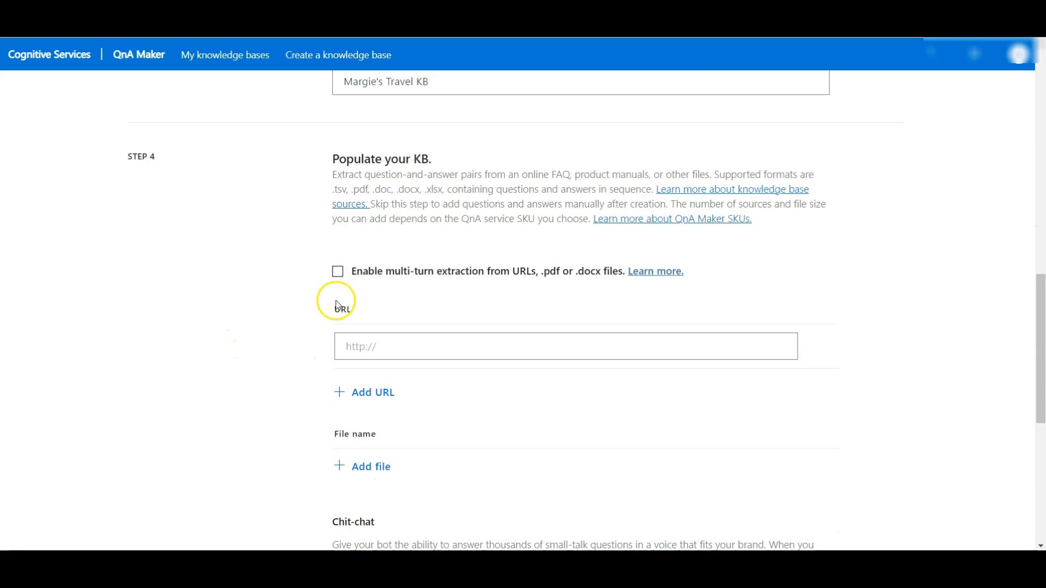
left_click(399, 348)
type("https://github.com/MicrosoftLearning/mslearn-ai900/raw/main/data/qna_bot/margies_faq.docx")
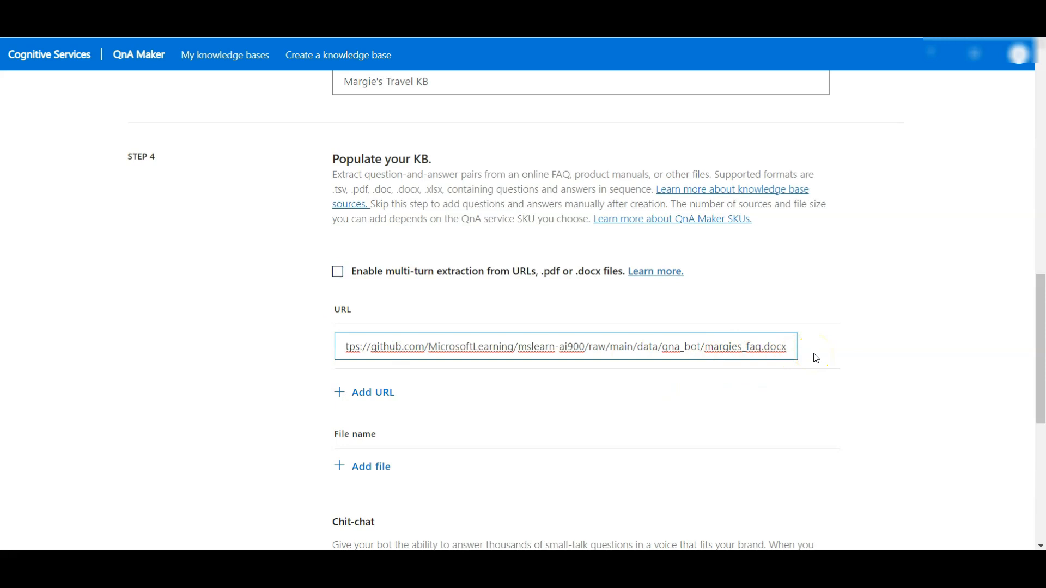
left_click(362, 392)
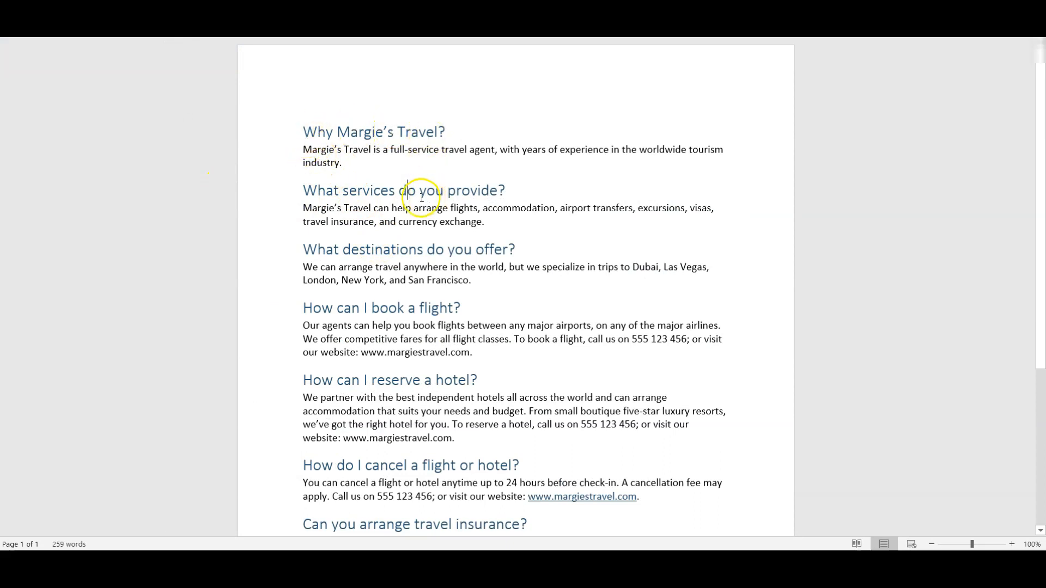
Step: Read through the questions and answers in the Margie's Travel FAQ document
scroll(430, 275, "down", 1)
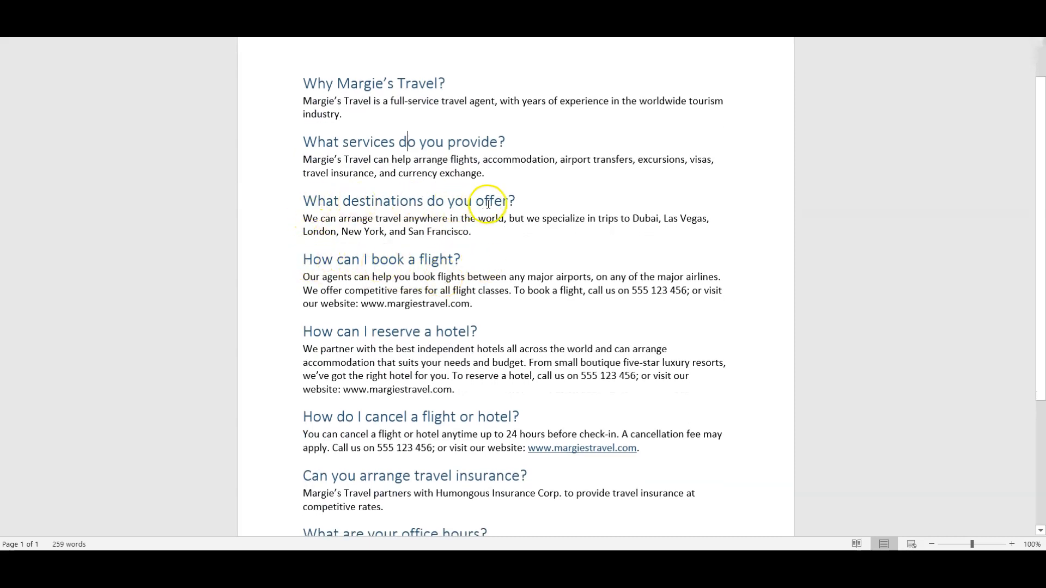
scroll(434, 219, "down", 1)
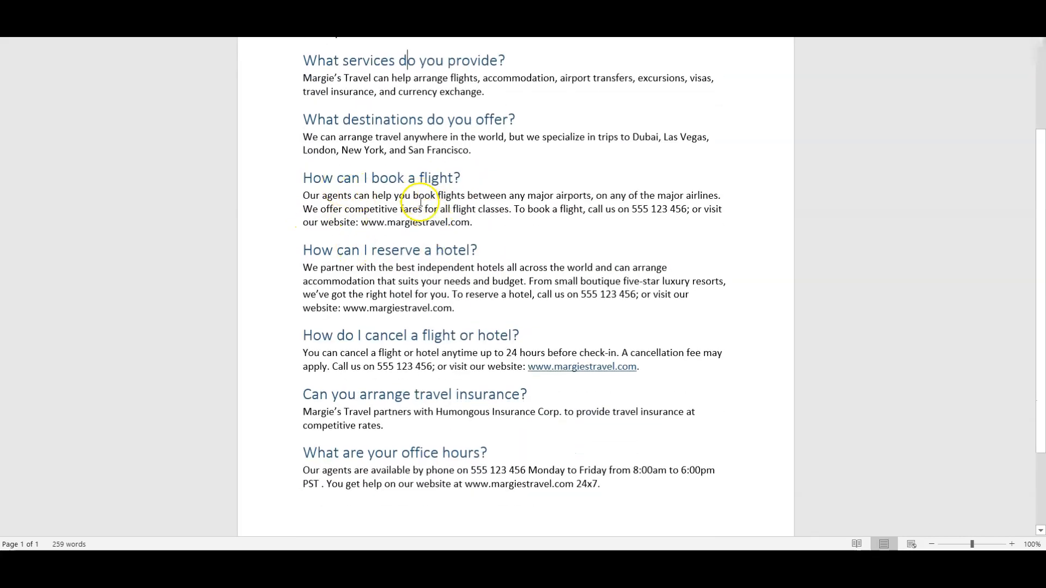
scroll(401, 314, "down", 3)
scroll(400, 318, "down", 1)
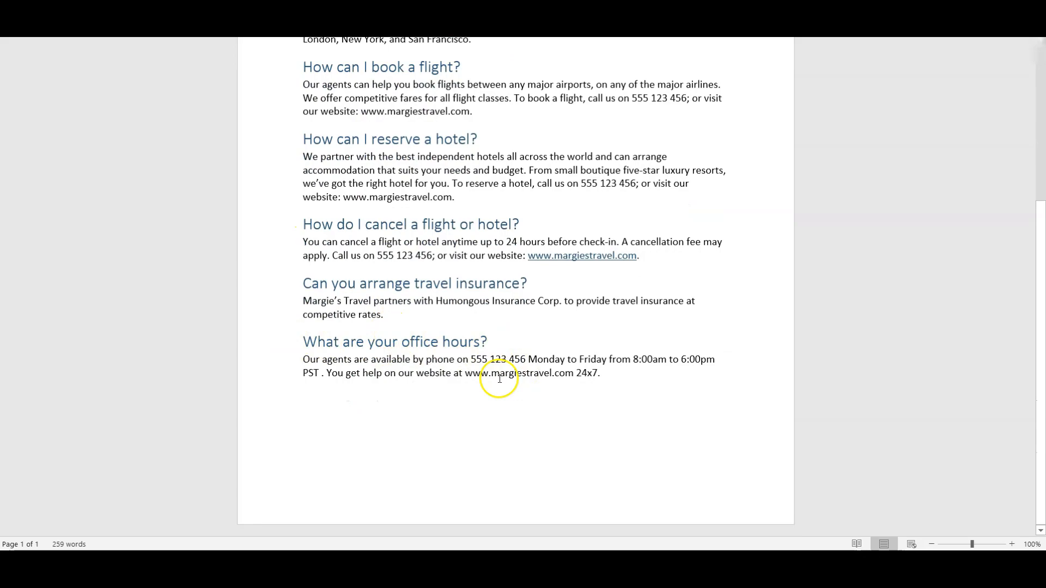
scroll(497, 376, "up", 8)
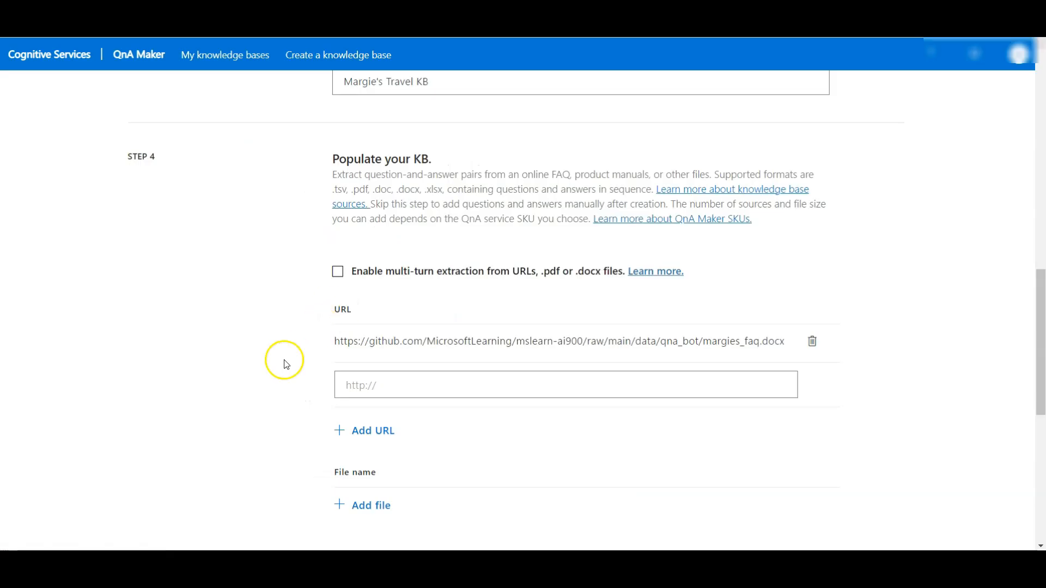
Step: Choose the Professional chit-chat personality and create the knowledge base
scroll(266, 379, "down", 5)
scroll(269, 382, "down", 3)
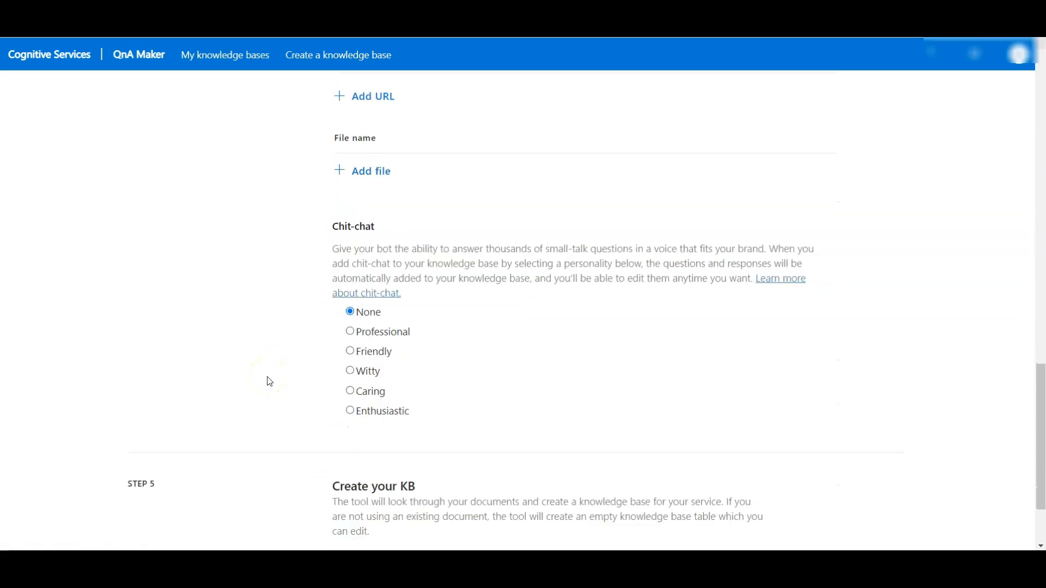
left_click(376, 277)
scroll(259, 394, "down", 1)
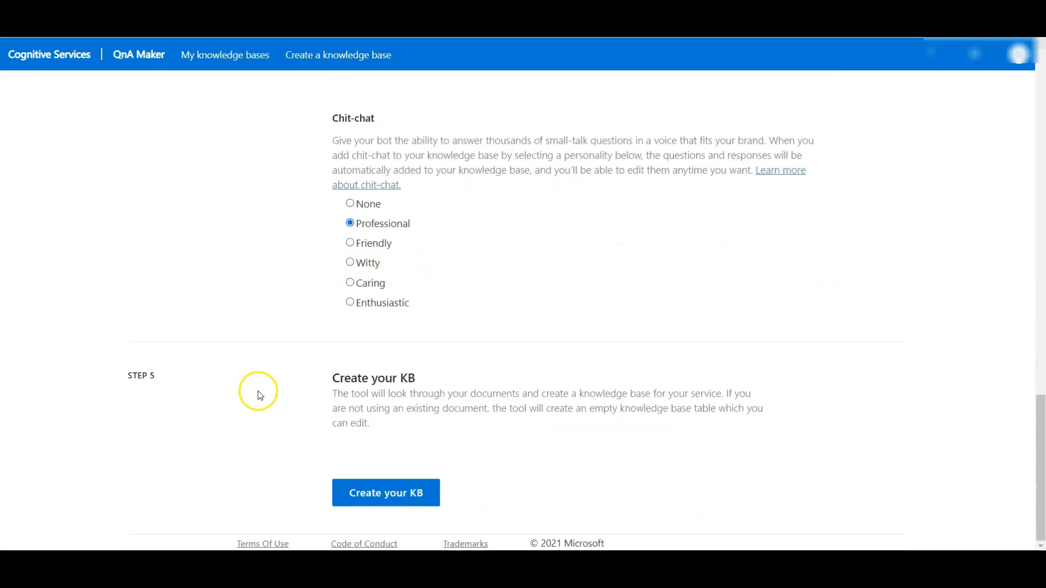
left_click(372, 497)
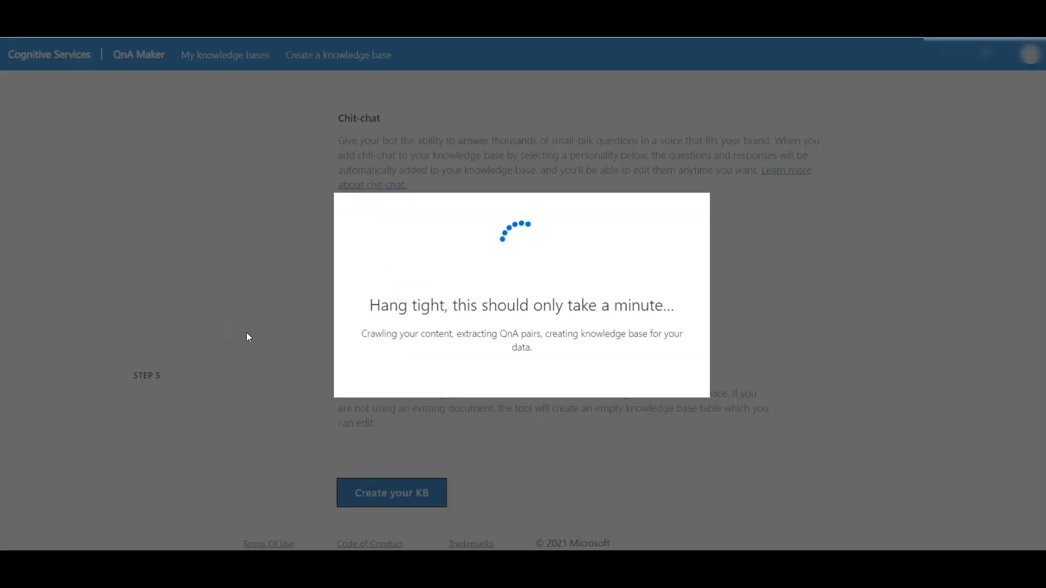
Step: Look through the question-and-answer pairs from the FAQ document and the Professional chit-chat source
left_click(440, 55)
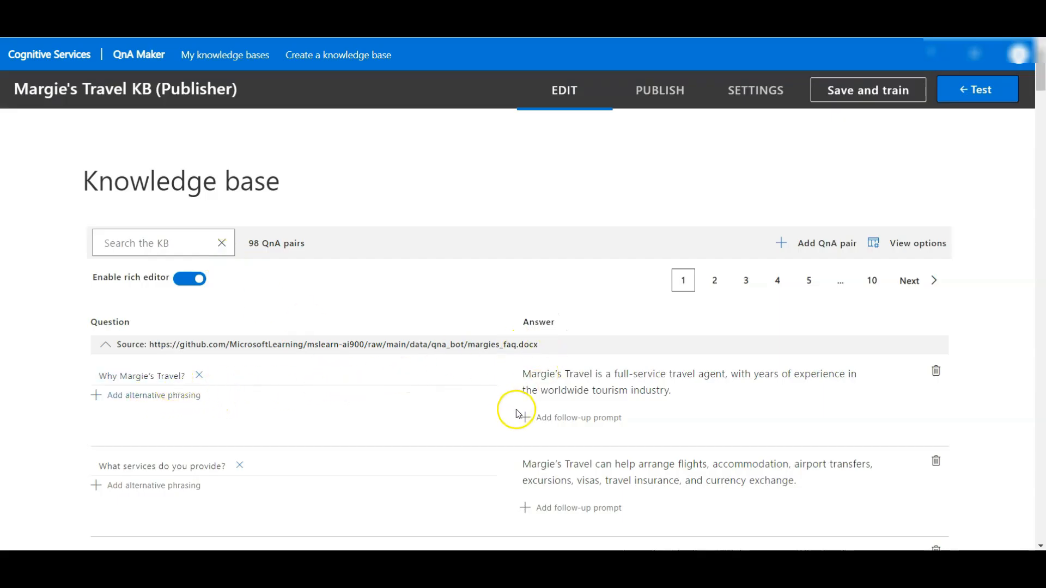
scroll(518, 406, "down", 1)
scroll(484, 419, "down", 20)
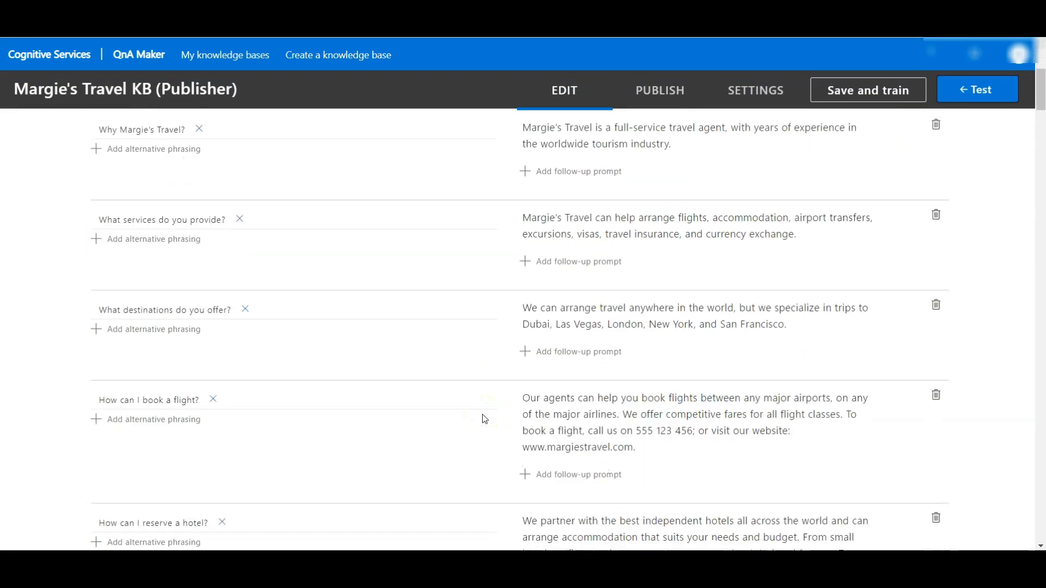
scroll(484, 419, "up", 9)
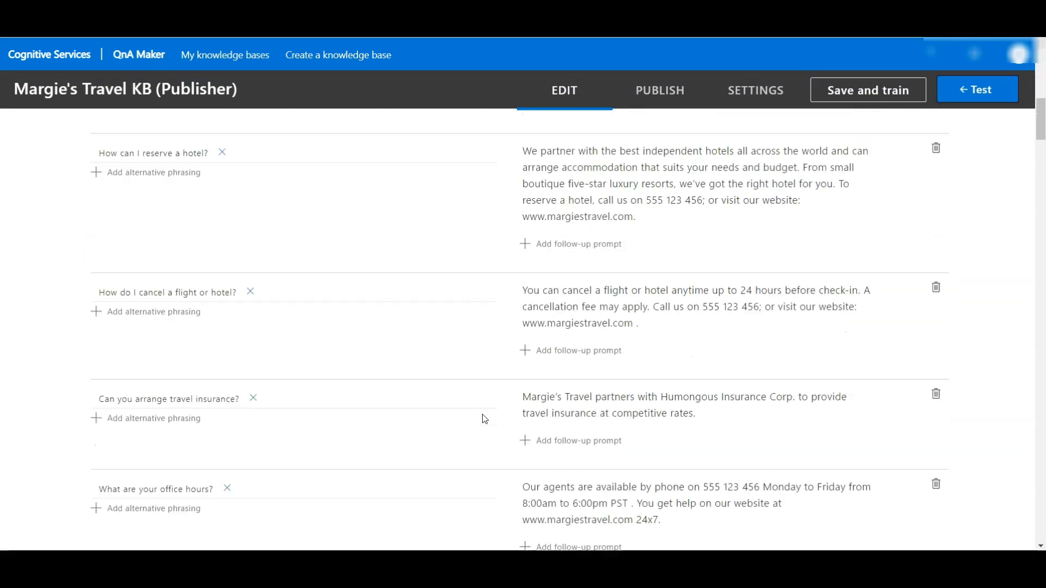
scroll(484, 420, "down", 9)
scroll(484, 419, "up", 3)
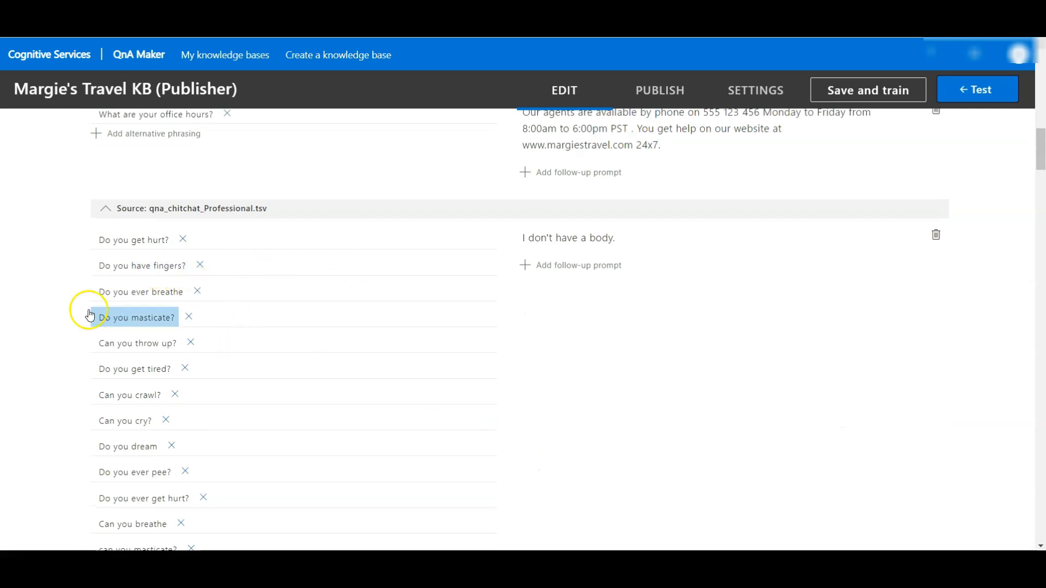
scroll(129, 459, "down", 1)
scroll(130, 459, "down", 10)
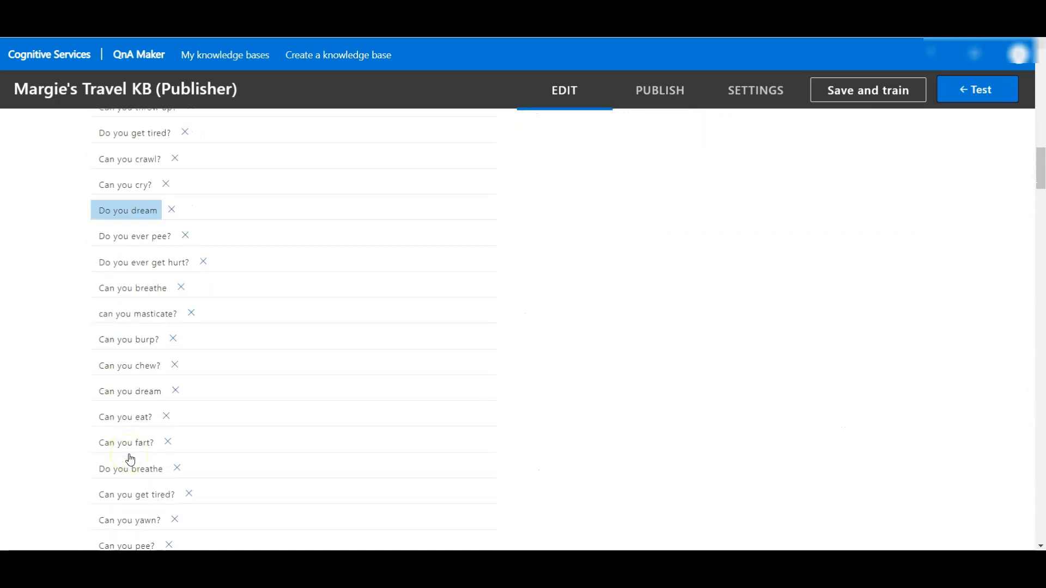
Step: Add a QnA pair to the knowledge base with the question "Hello" and the alternative phrasing "Hi"
scroll(308, 492, "down", 14)
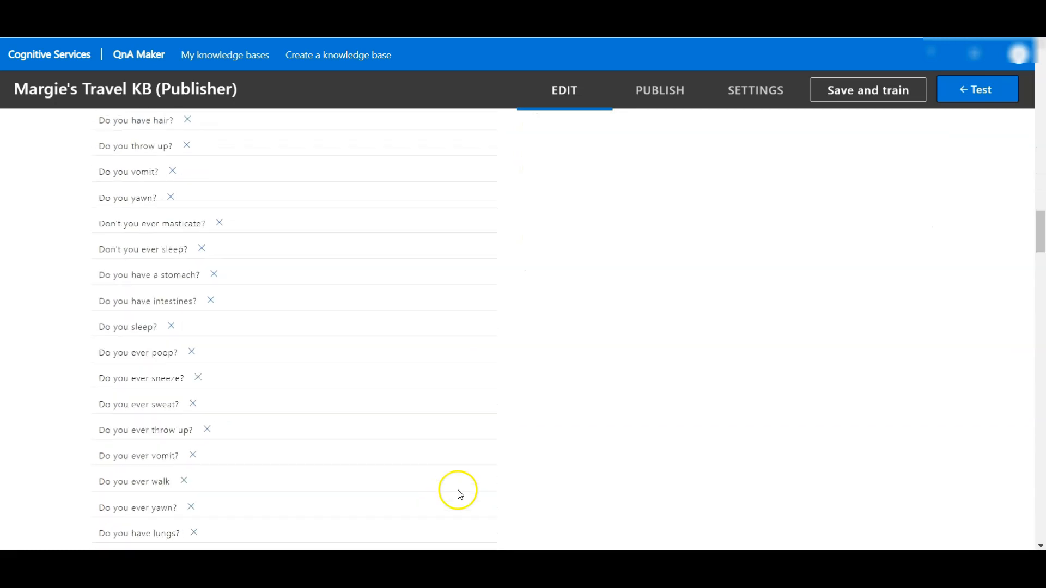
scroll(673, 472, "up", 20)
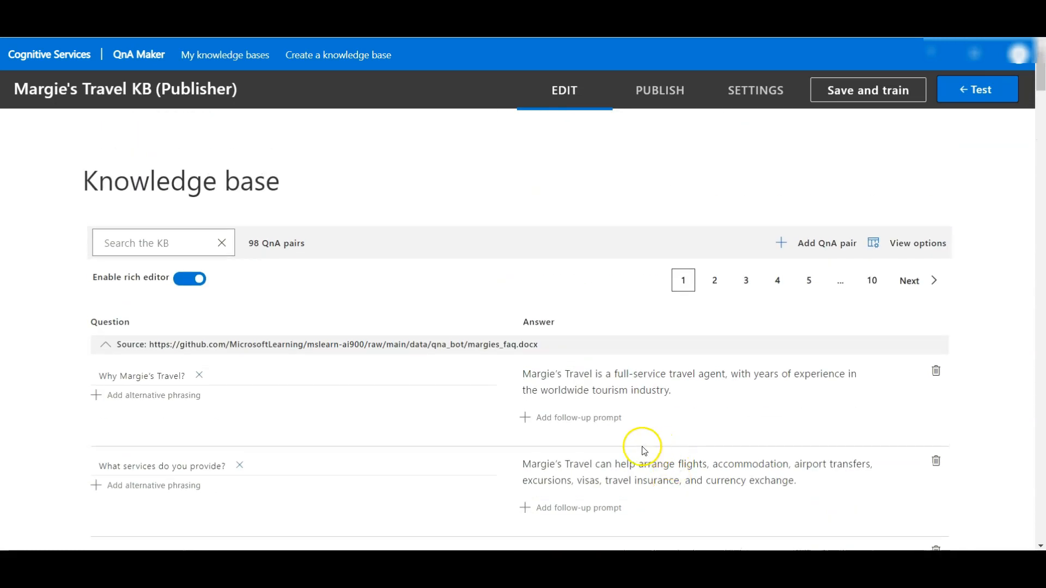
scroll(494, 423, "down", 1)
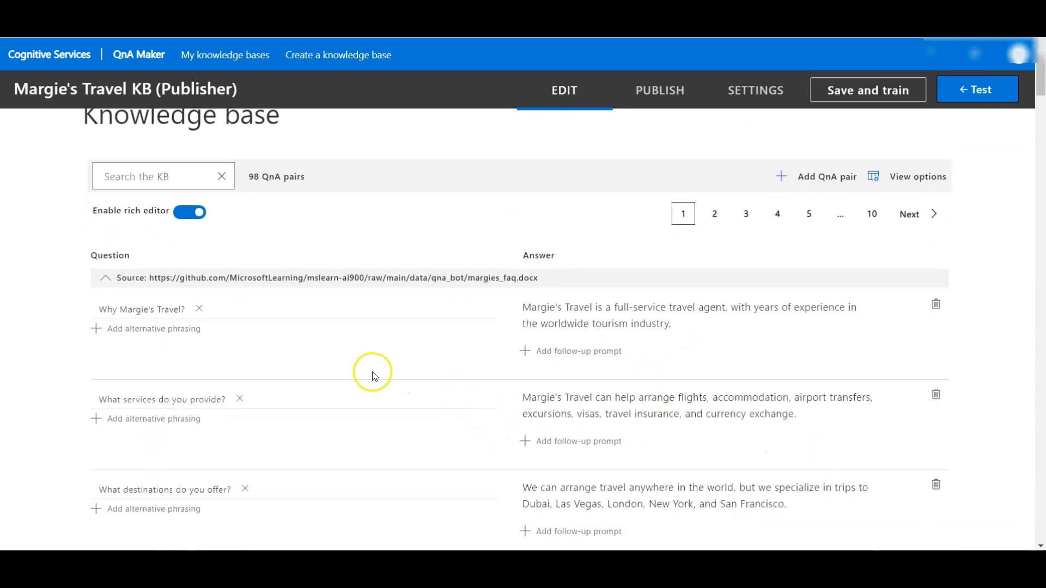
left_click(812, 183)
type("H")
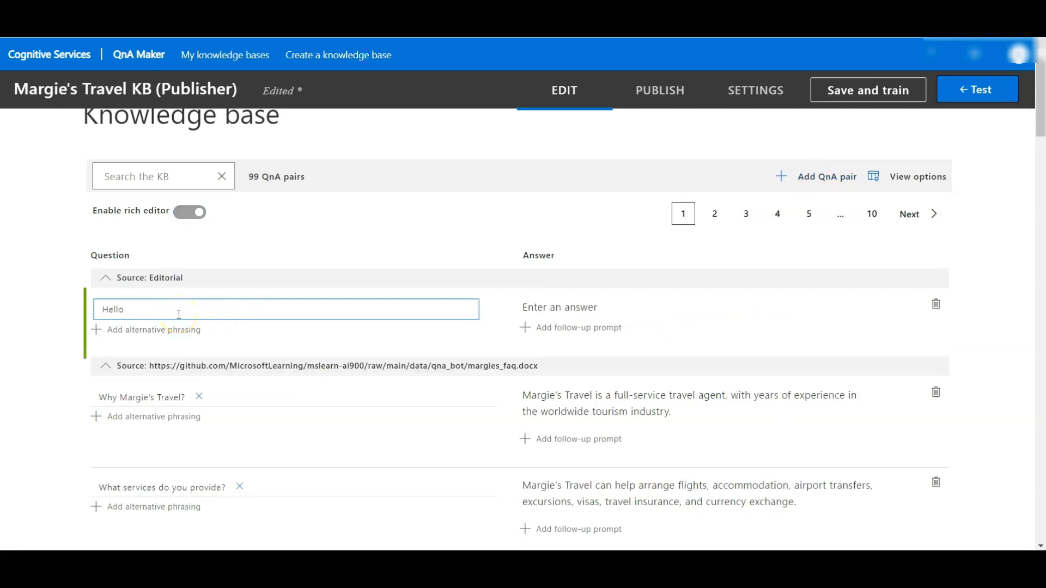
type("ello")
left_click(159, 329)
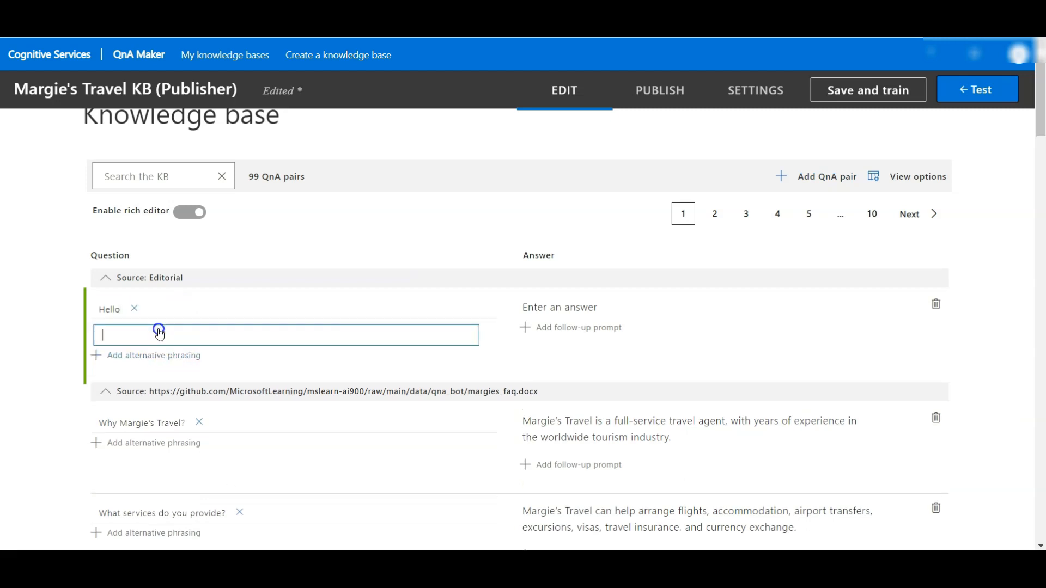
type("Hi")
Step: Enter "Hello" as the answer to the new QnA pair, and save and train the knowledge base
left_click(579, 309)
type("Hello")
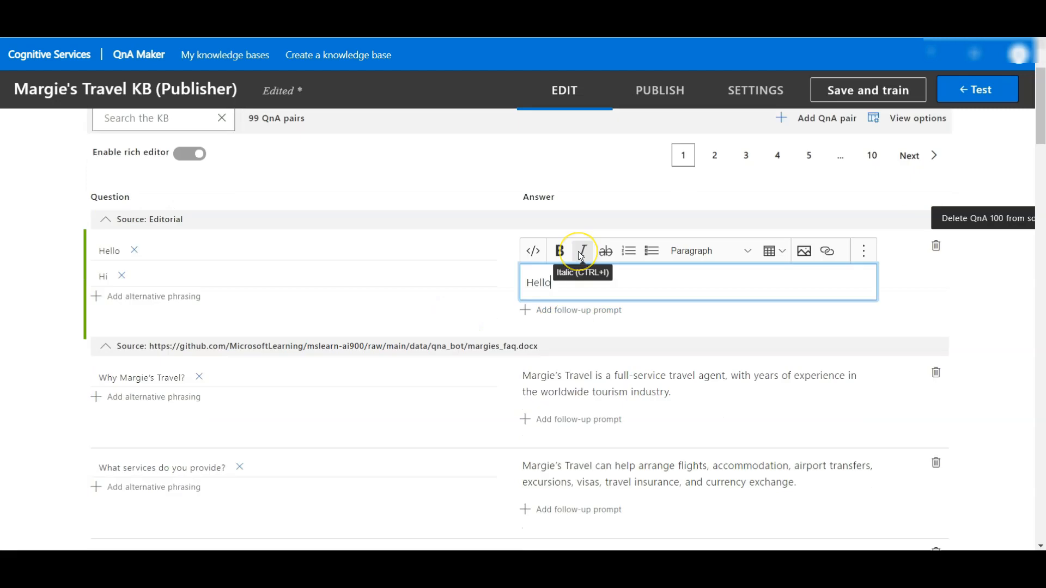
left_click(964, 287)
left_click(426, 347)
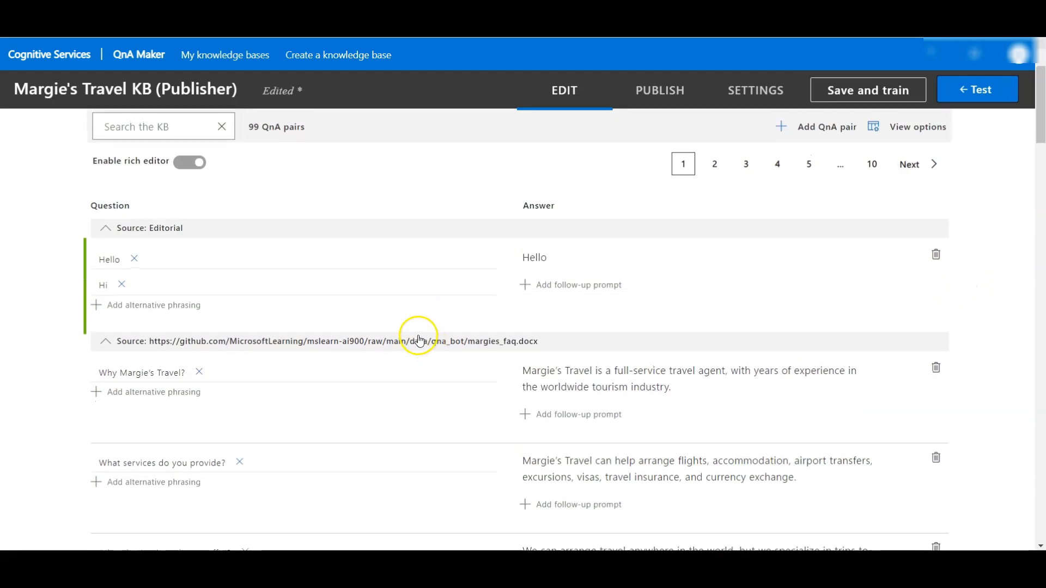
left_click(851, 98)
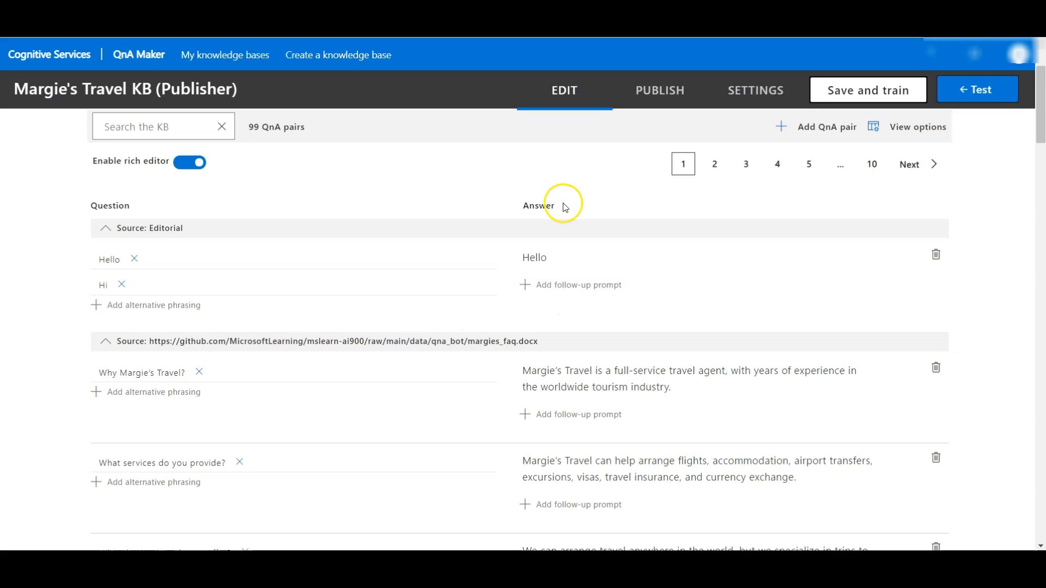
Step: Open the knowledge base test chat and send the message "Hi"
left_click(977, 91)
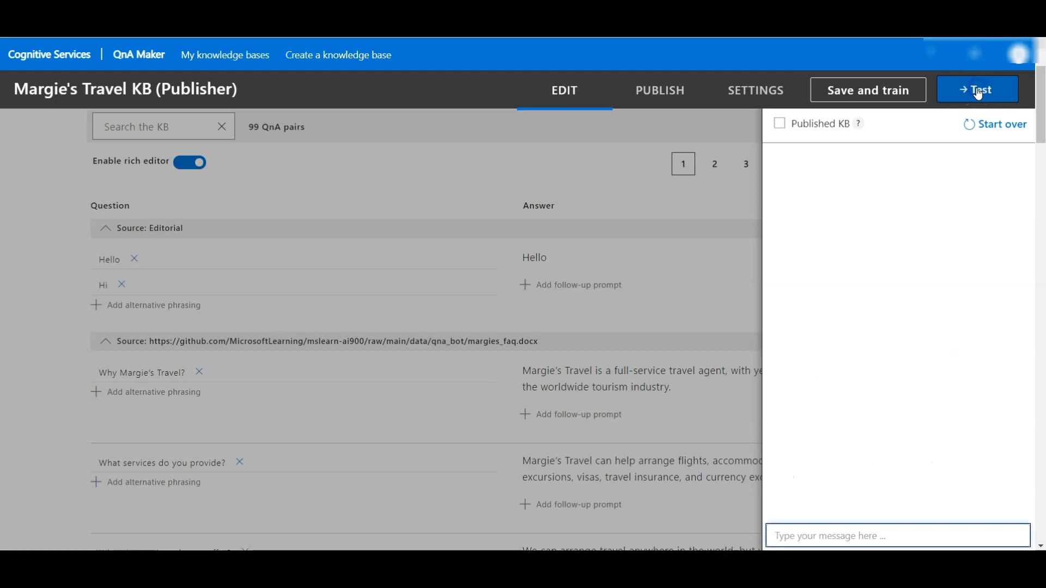
left_click(916, 198)
left_click(823, 534)
type("Hi")
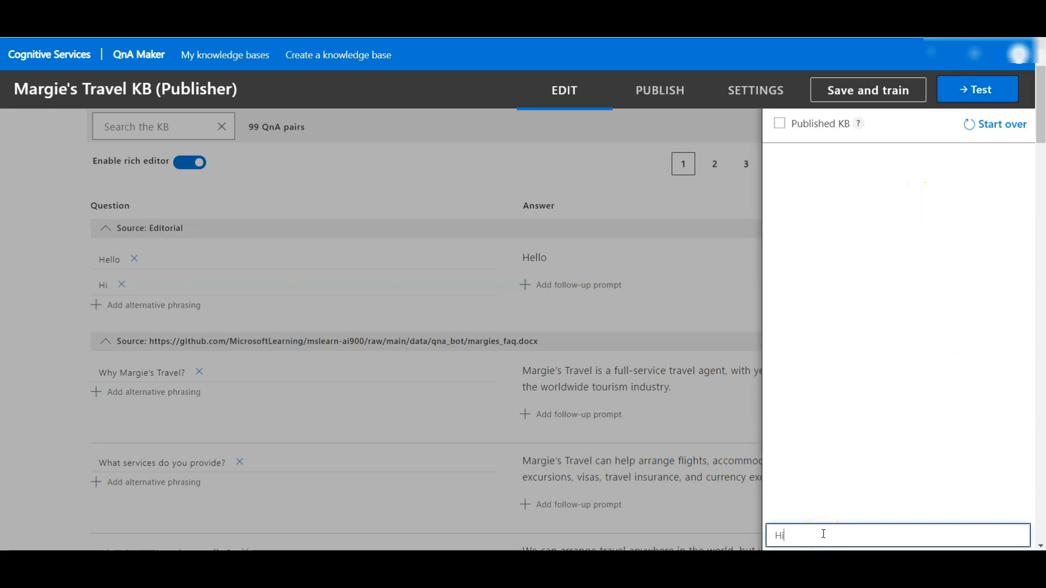
key("Return")
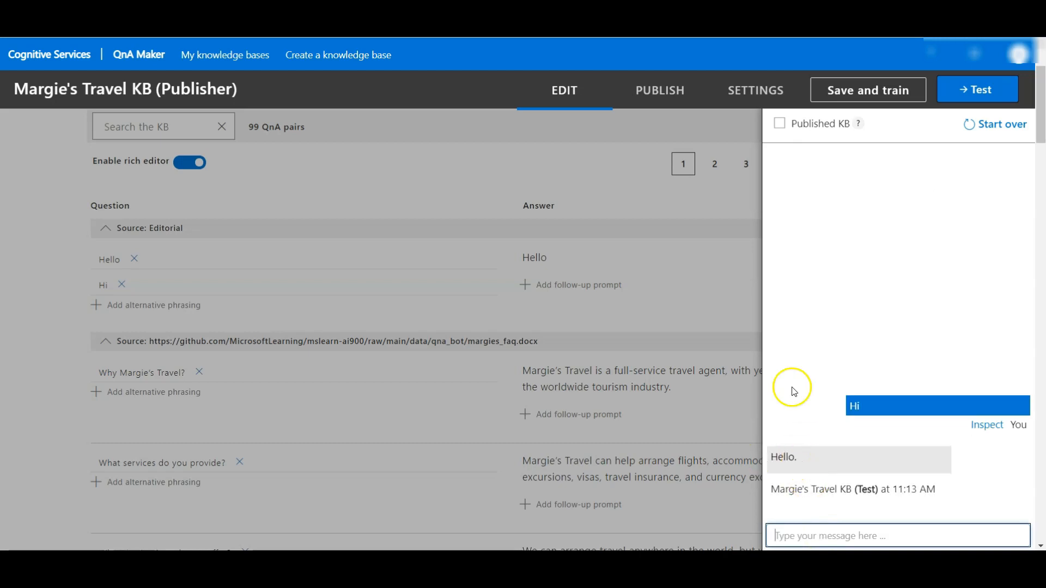
scroll(793, 385, "down", 1)
scroll(804, 383, "up", 1)
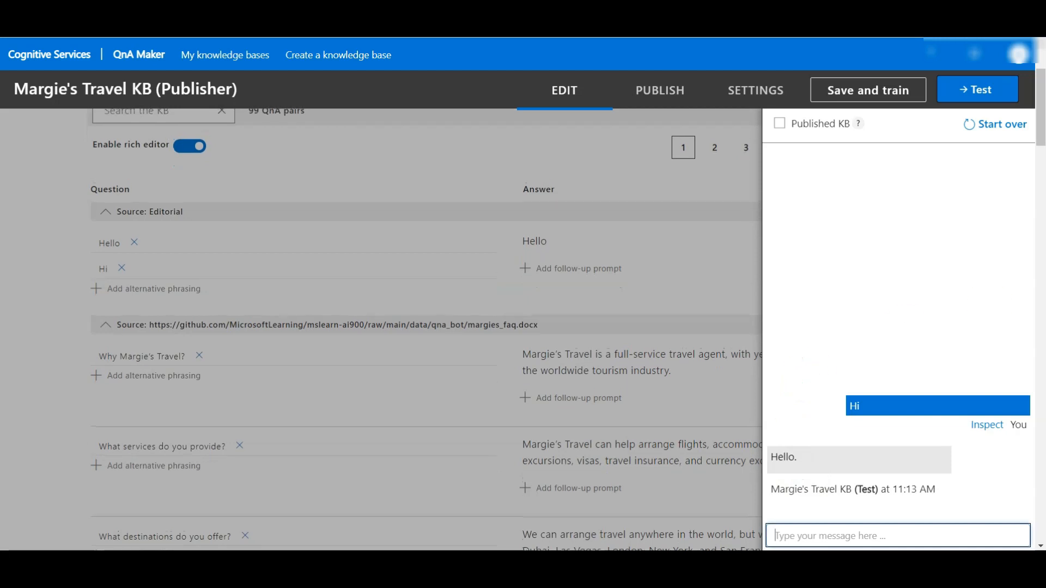
Step: Send "I want to book a flight" in the test chat, read the reply and close the chat
left_click(863, 536)
type("I want to book a flight")
key("Return")
left_click(854, 532)
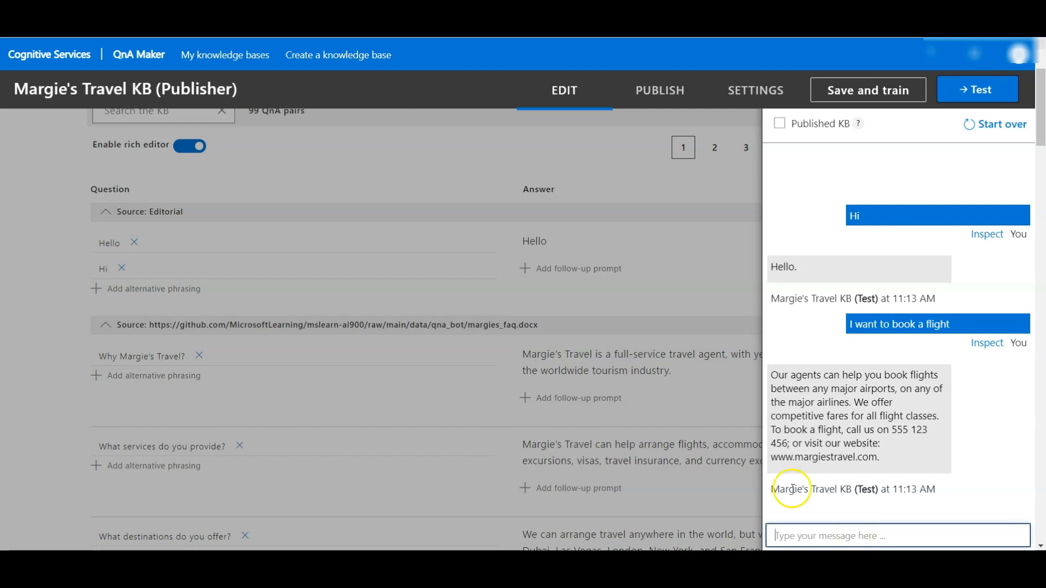
left_click(972, 89)
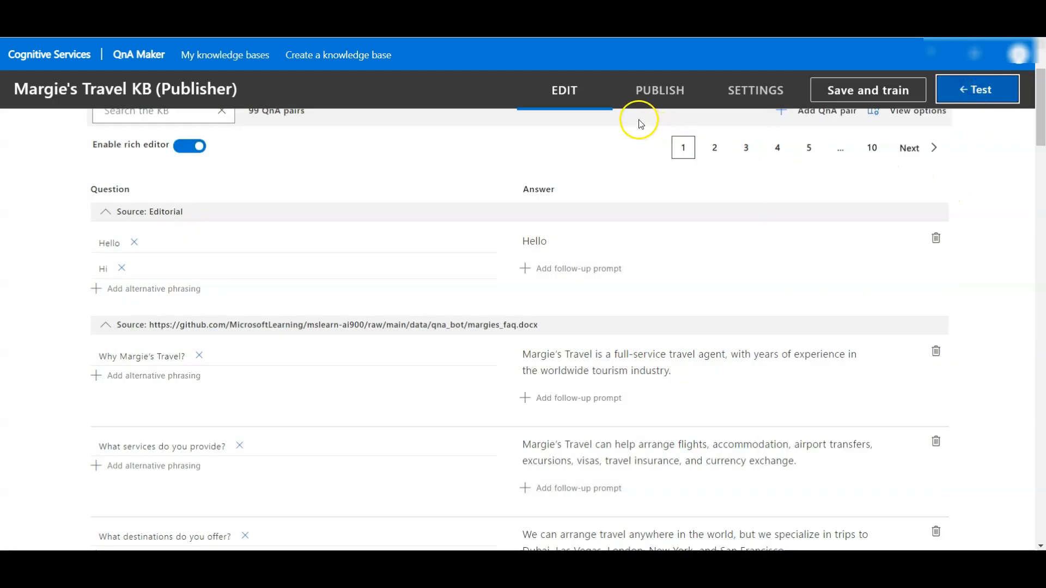
Step: Publish the Margie's Travel KB knowledge base
scroll(411, 235, "up", 3)
left_click(656, 98)
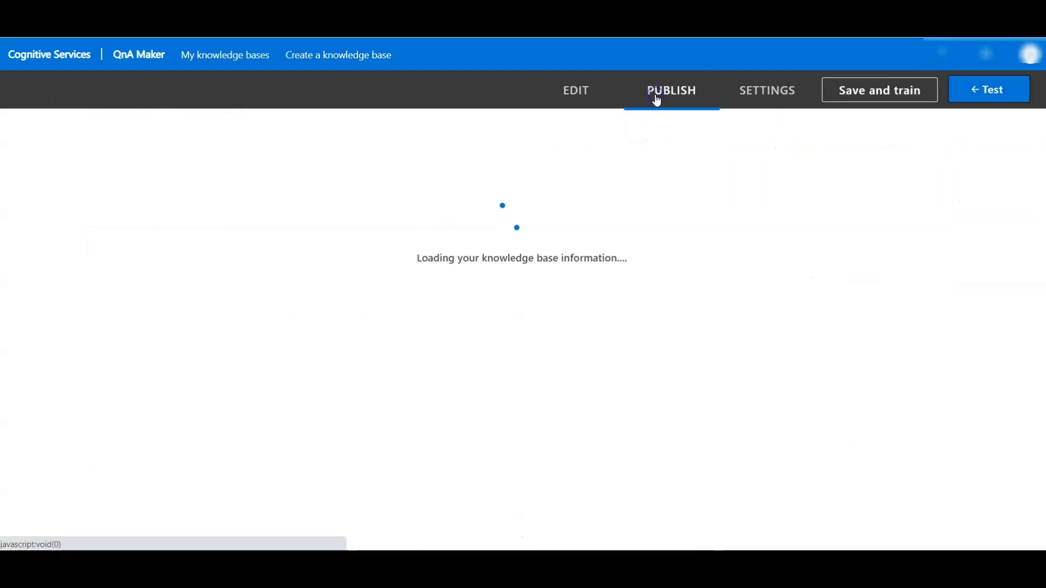
left_click(223, 390)
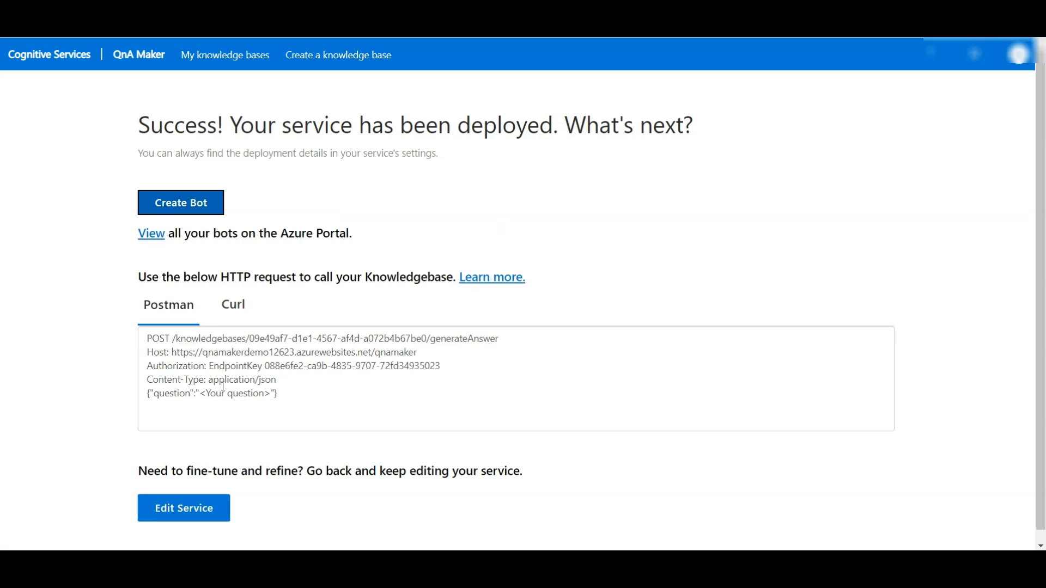
Step: Start creating a bot from the published knowledge base and set its handle to mybot12398
left_click(182, 205)
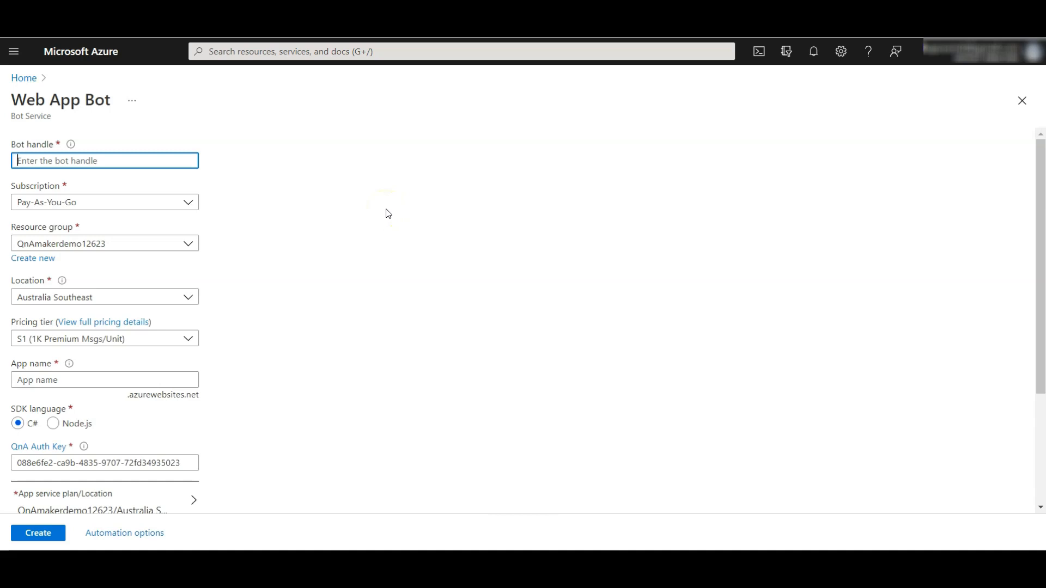
type("mybot")
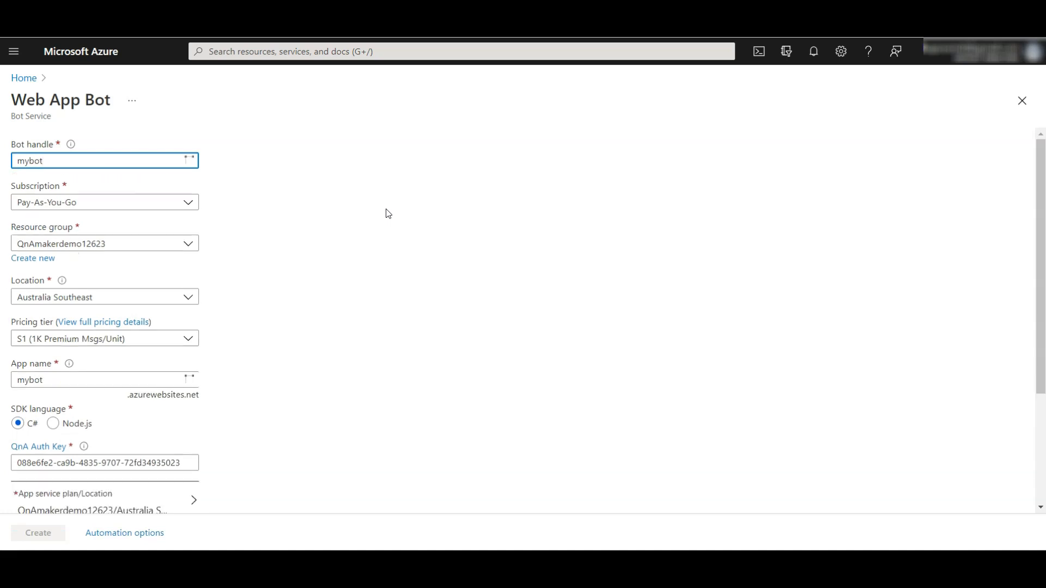
type("1")
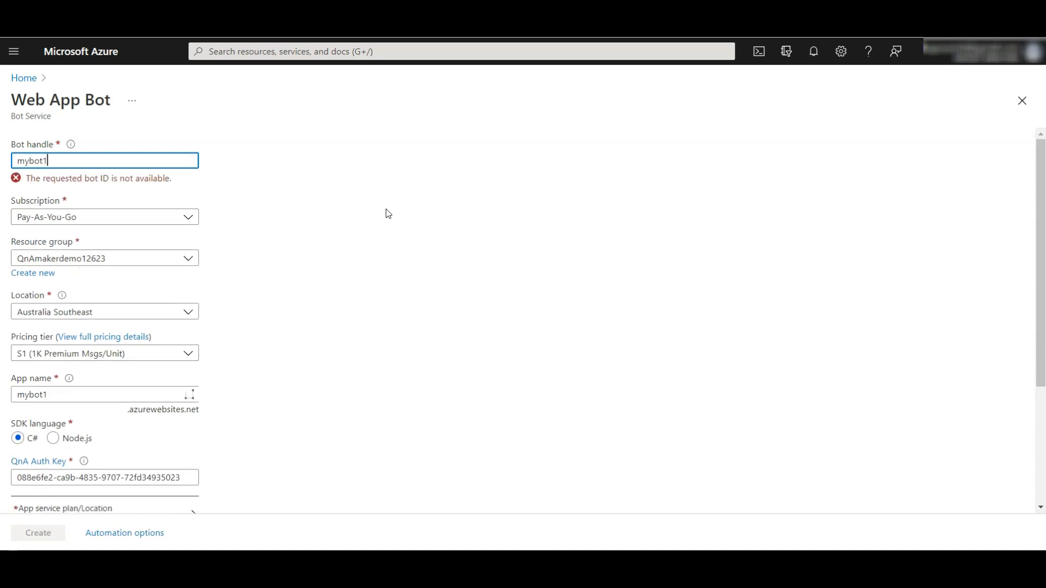
type("2398")
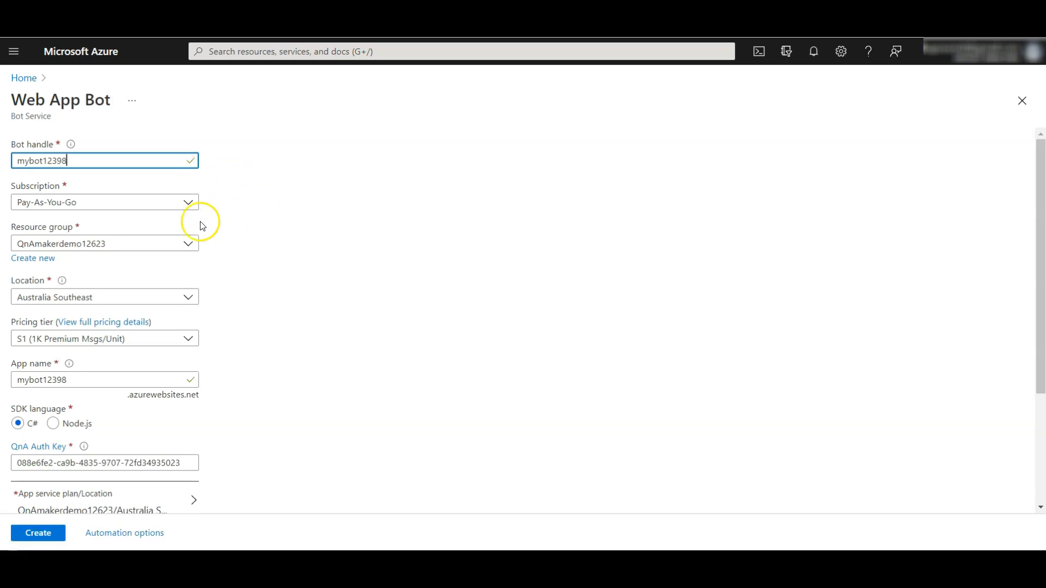
Step: Check the available resource groups for the bot and set its pricing tier to F0 (10K Premium Messages)
left_click(125, 249)
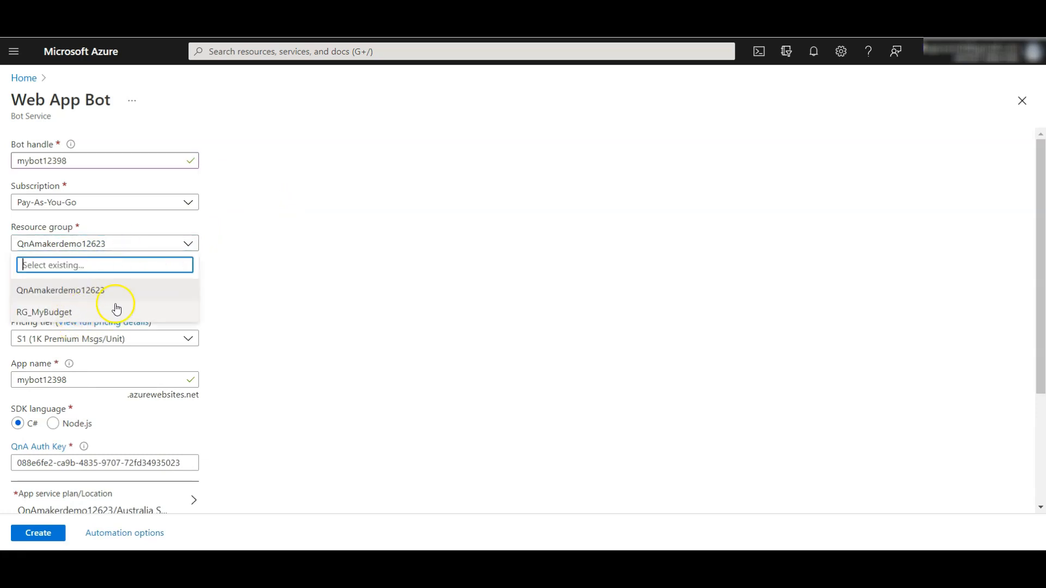
left_click(292, 287)
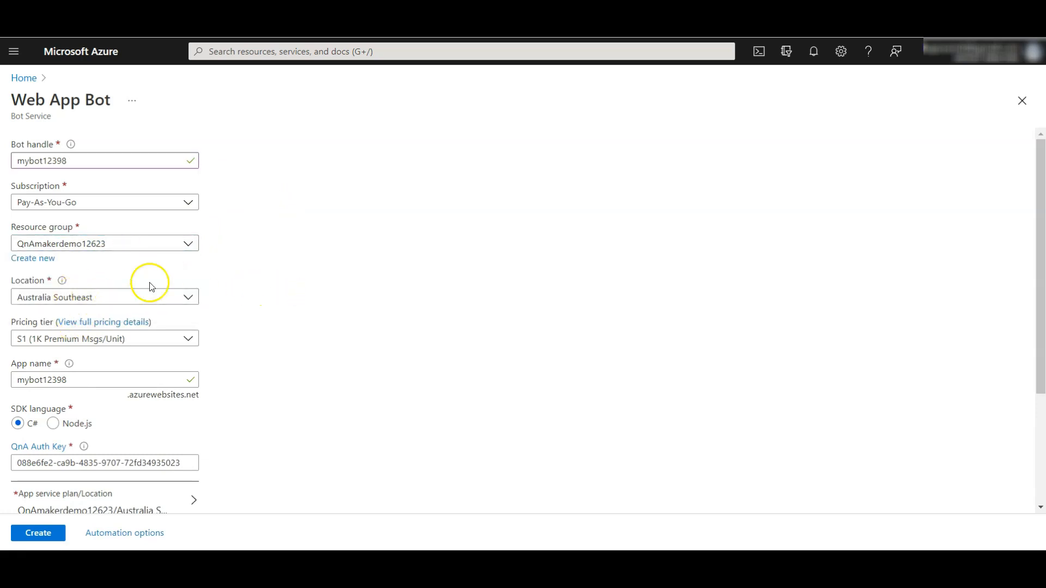
scroll(180, 288, "down", 2)
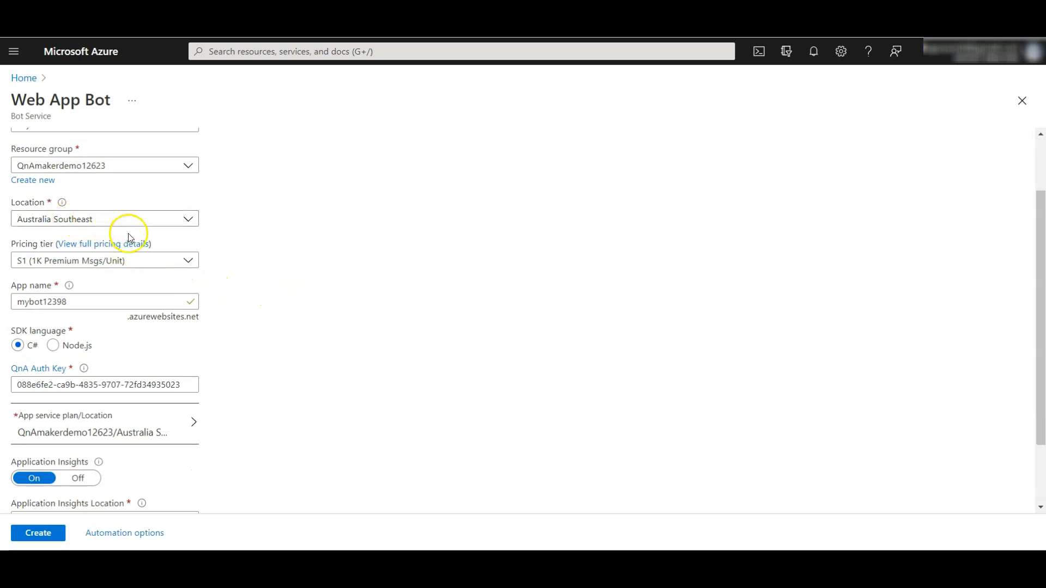
left_click(108, 267)
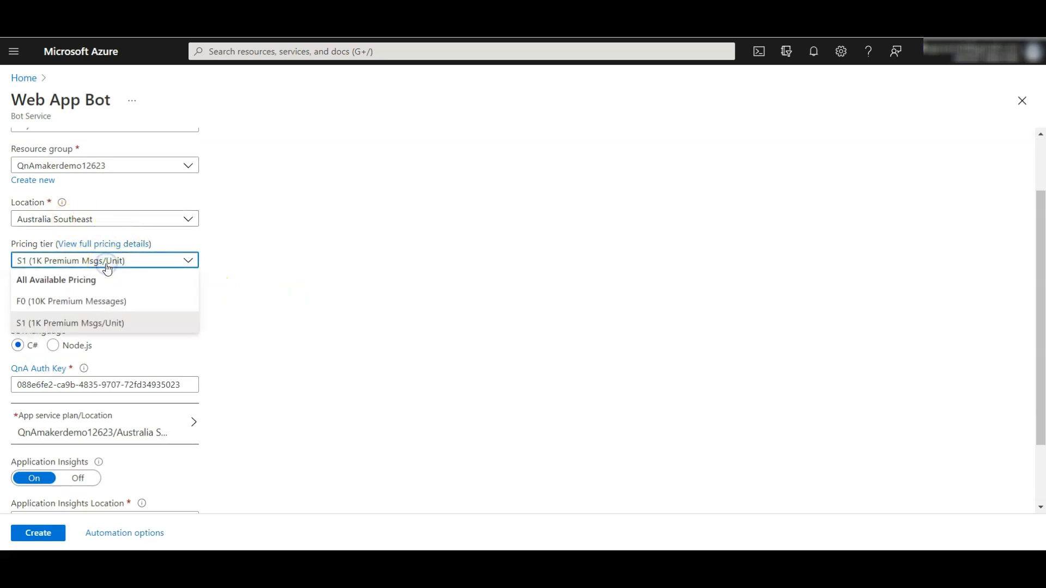
left_click(95, 301)
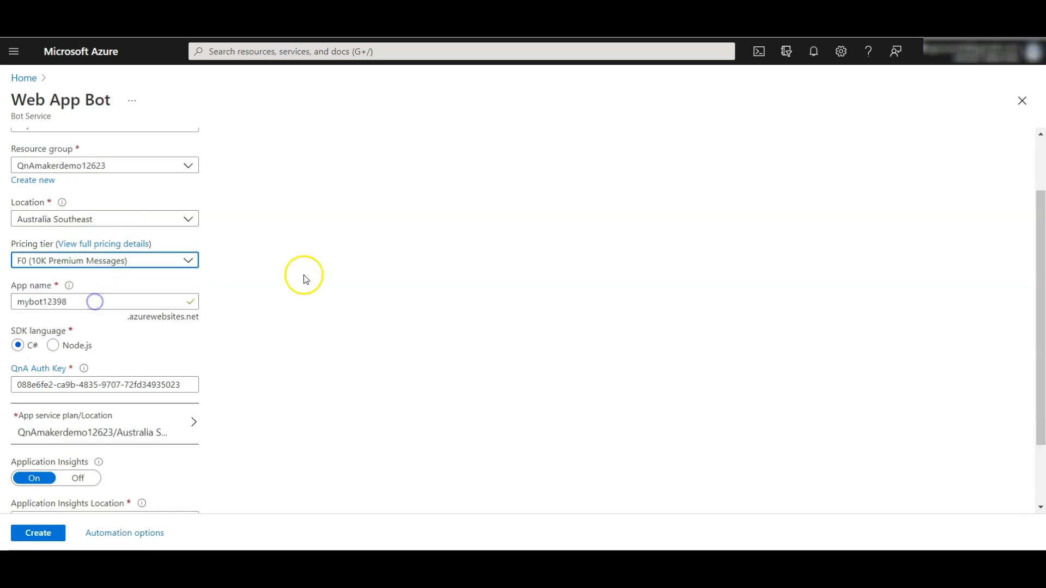
left_click(334, 280)
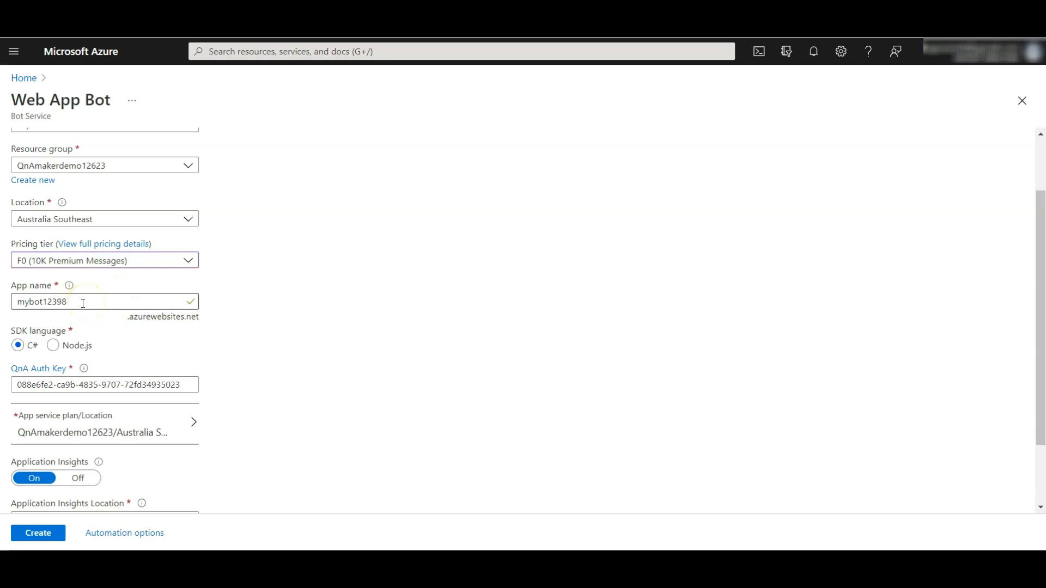
Step: Choose Node.js as the SDK language, turn Application Insights off and create the Web App Bot
scroll(280, 346, "up", 2)
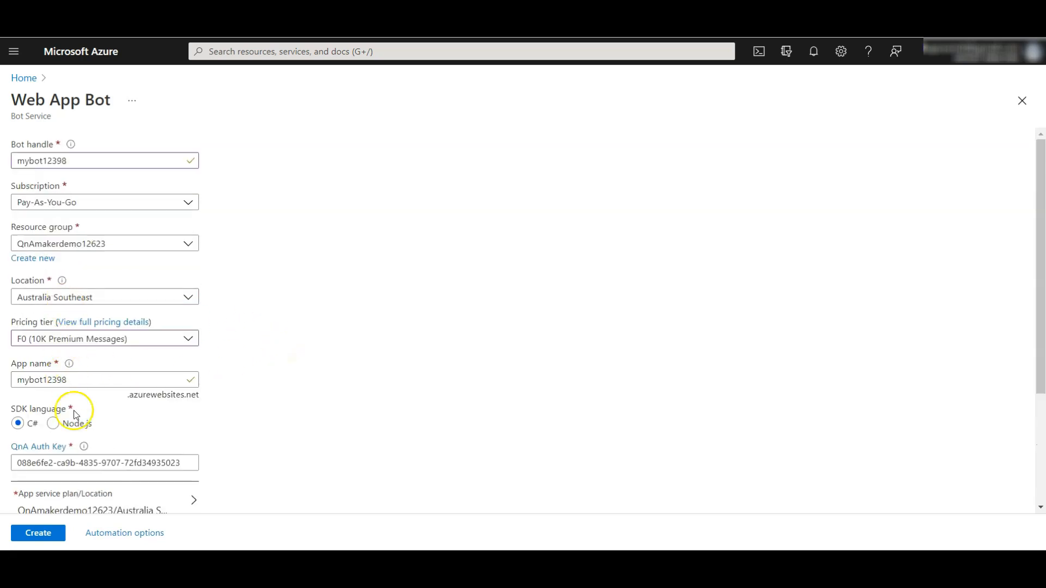
scroll(271, 385, "down", 4)
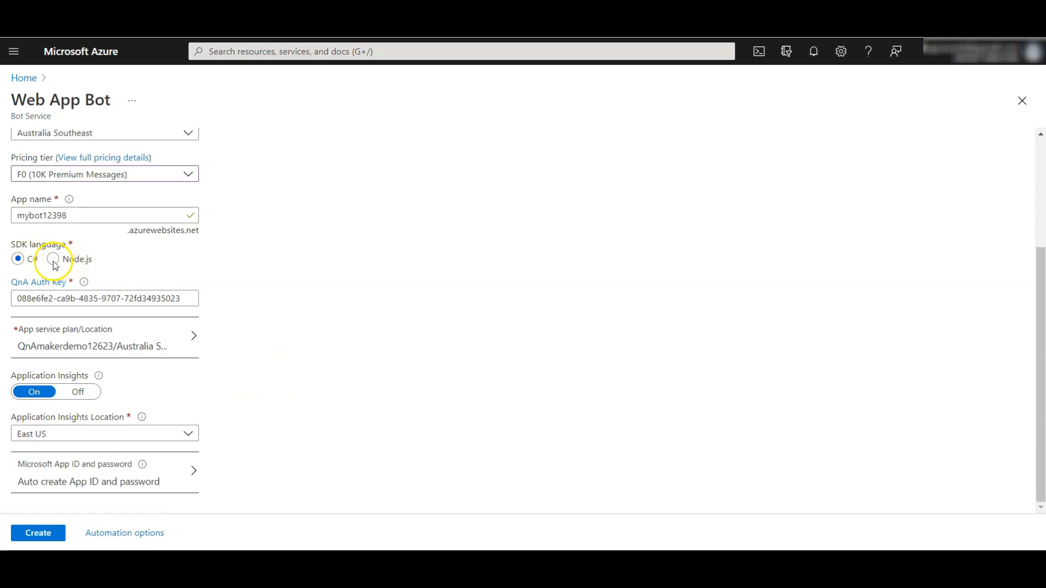
left_click(54, 261)
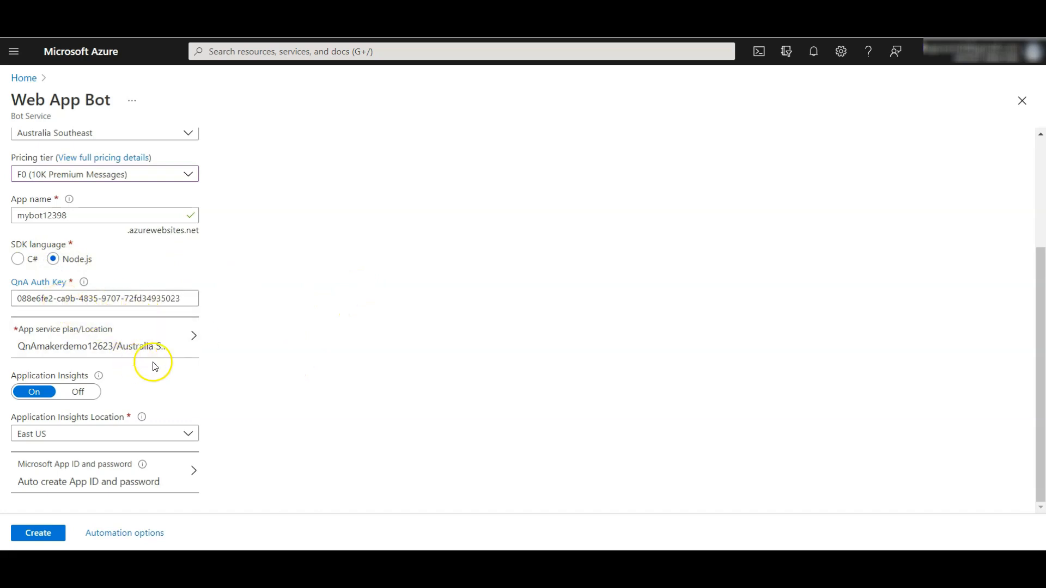
left_click(74, 397)
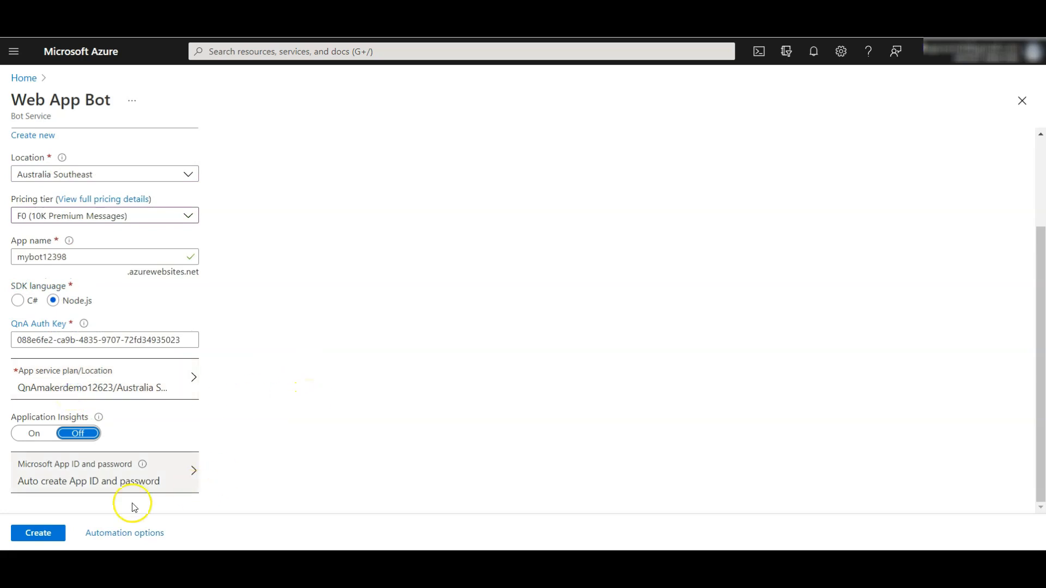
left_click(36, 537)
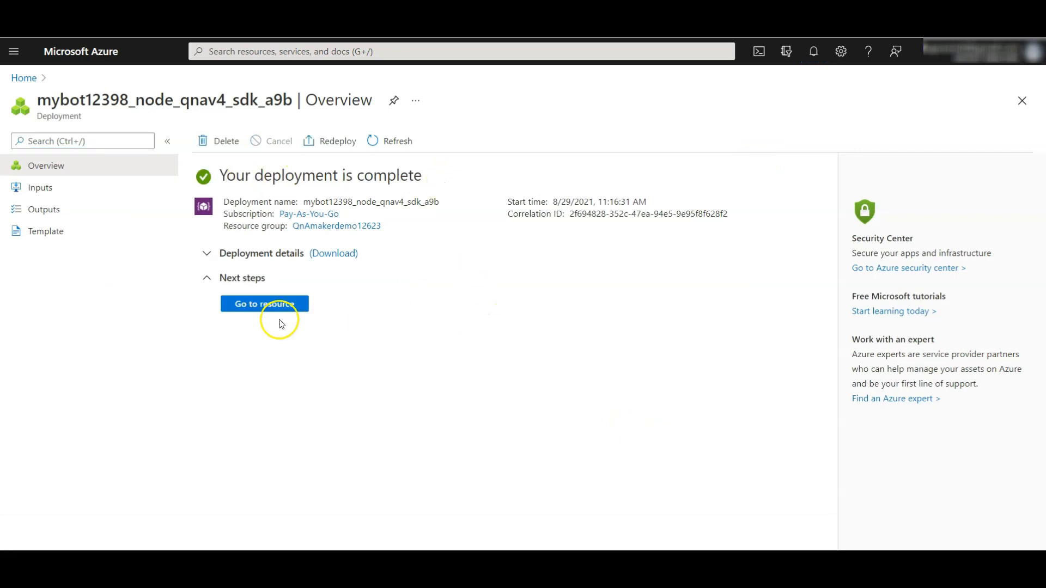
Step: Open the deployed mybot12398 resource's web chat test and send the bot the message "hi"
left_click(260, 305)
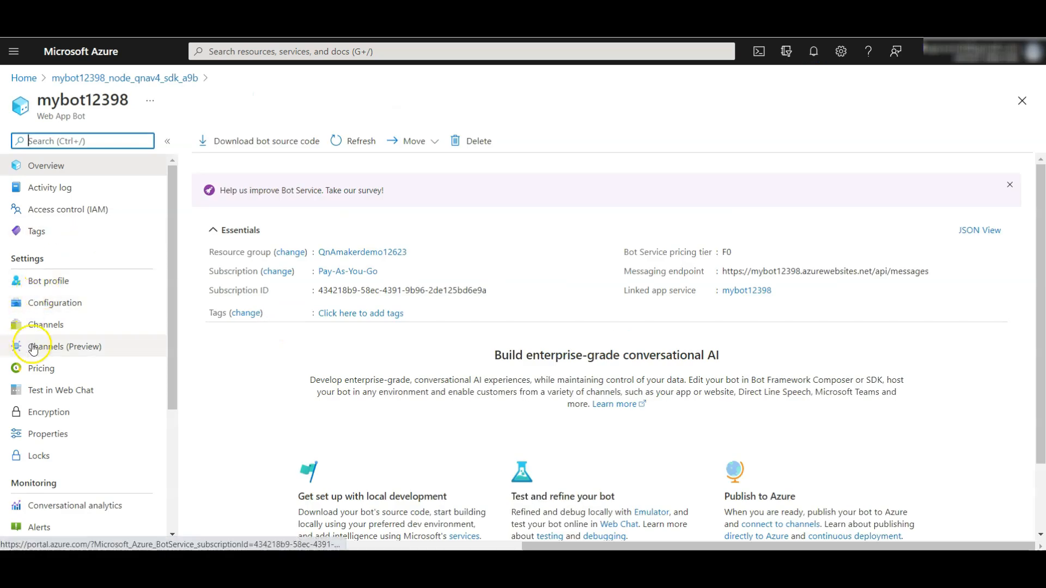
scroll(65, 360, "down", 3)
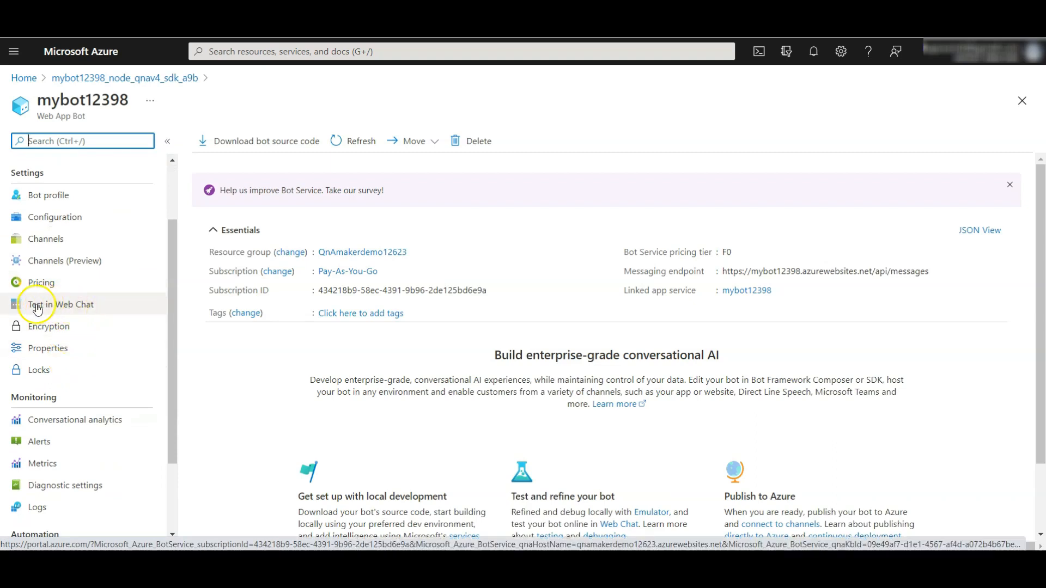
left_click(91, 306)
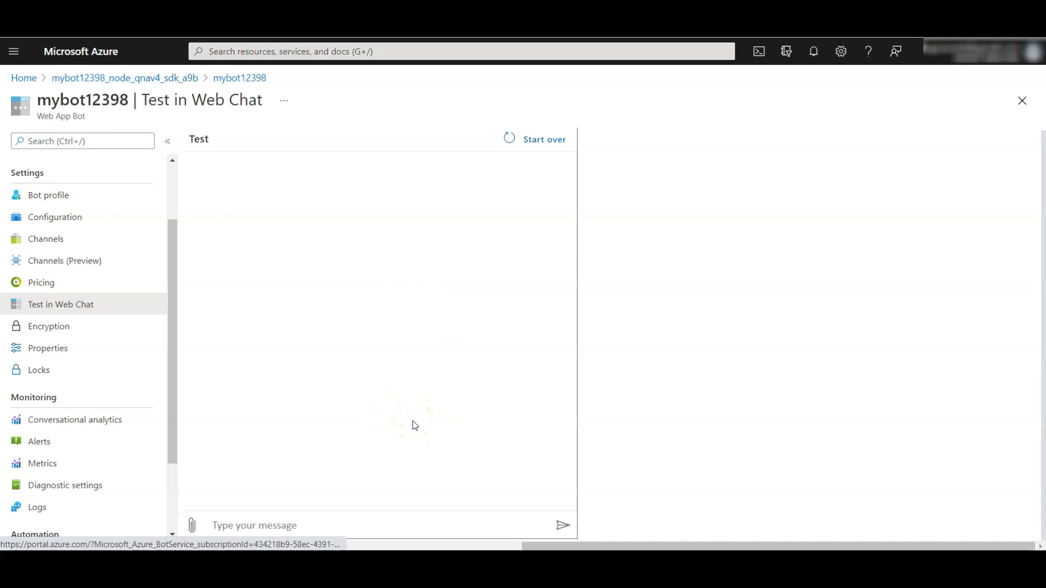
left_click(285, 522)
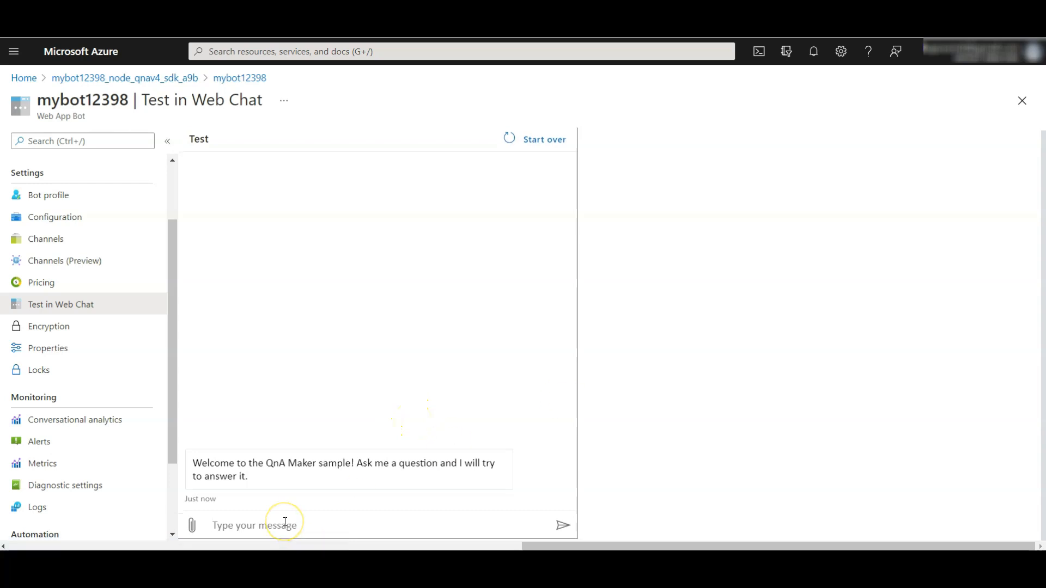
type("hi")
key("Return")
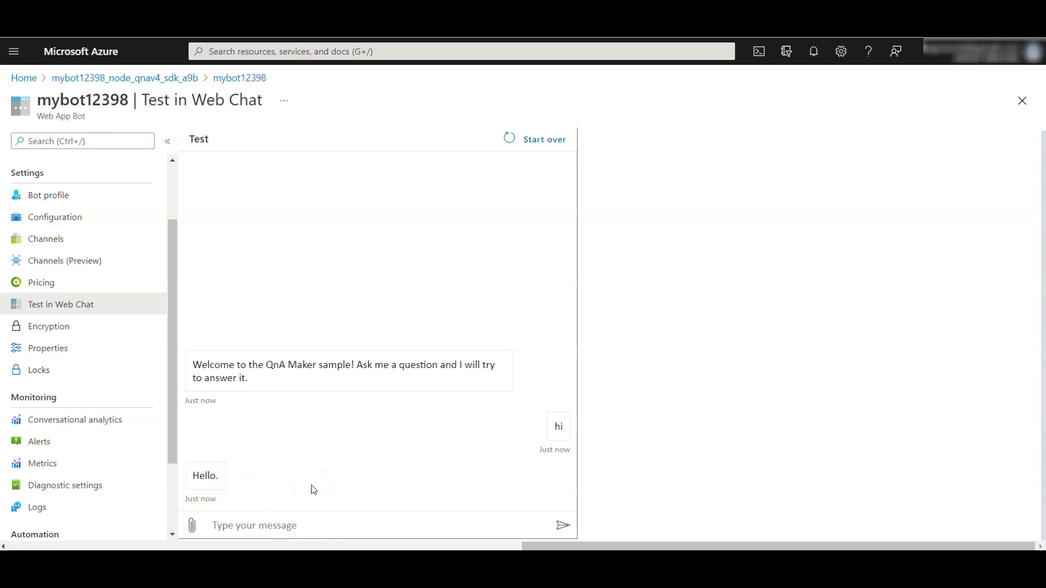
Step: Test the bot with the message "I need to cancel my hotel booking"
type("I need to cancel my hotel booking")
key("Return")
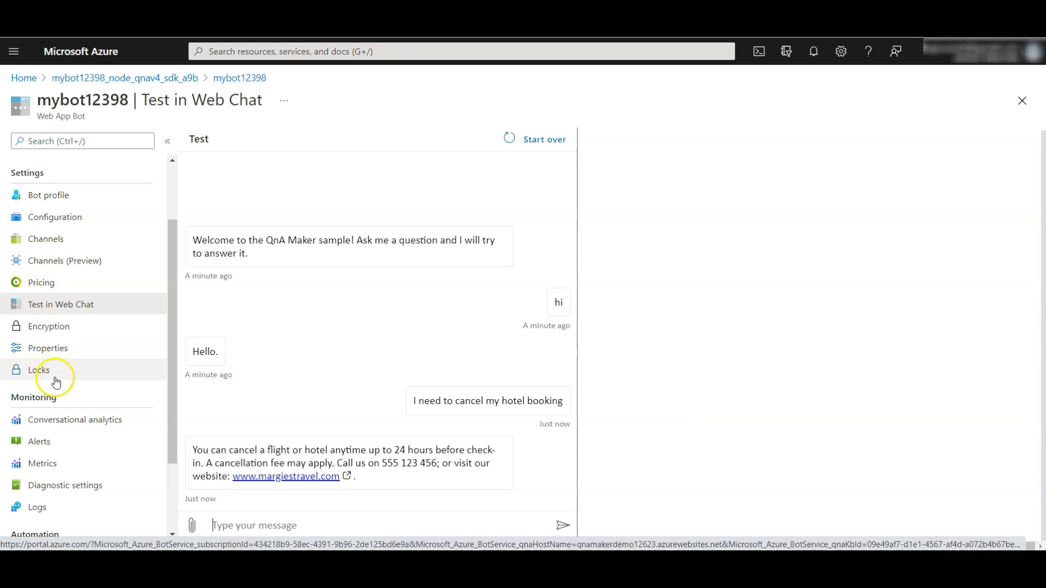
Step: Go to the bot's channels and open the Web Chat channel for editing
scroll(55, 403, "up", 1)
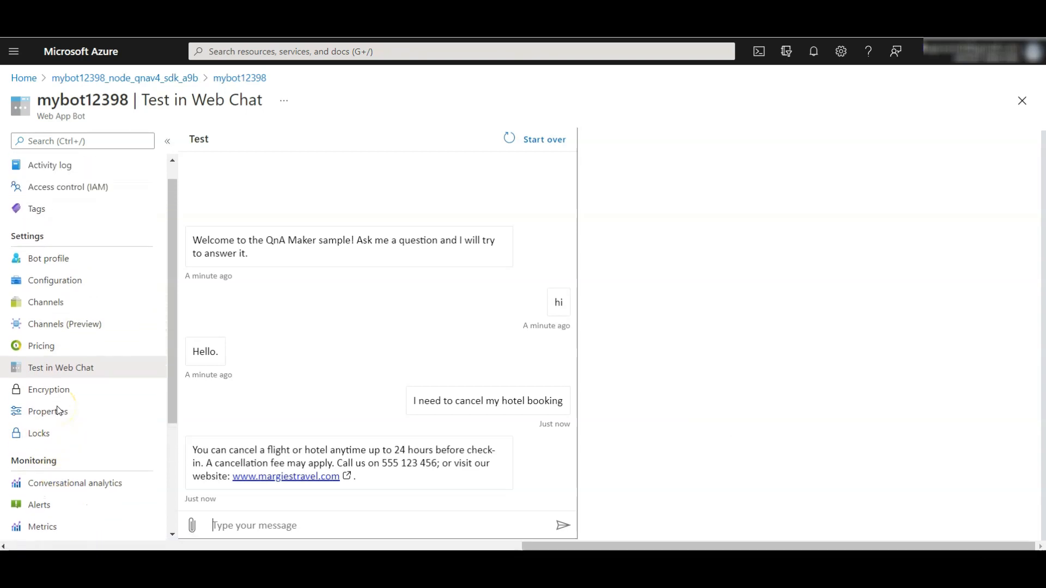
left_click(43, 302)
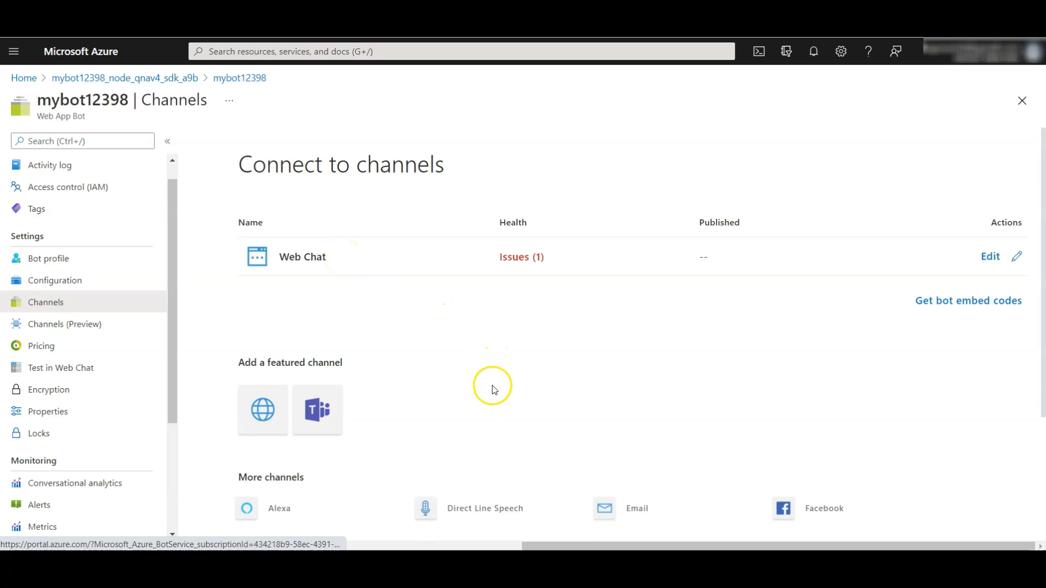
scroll(436, 409, "down", 3)
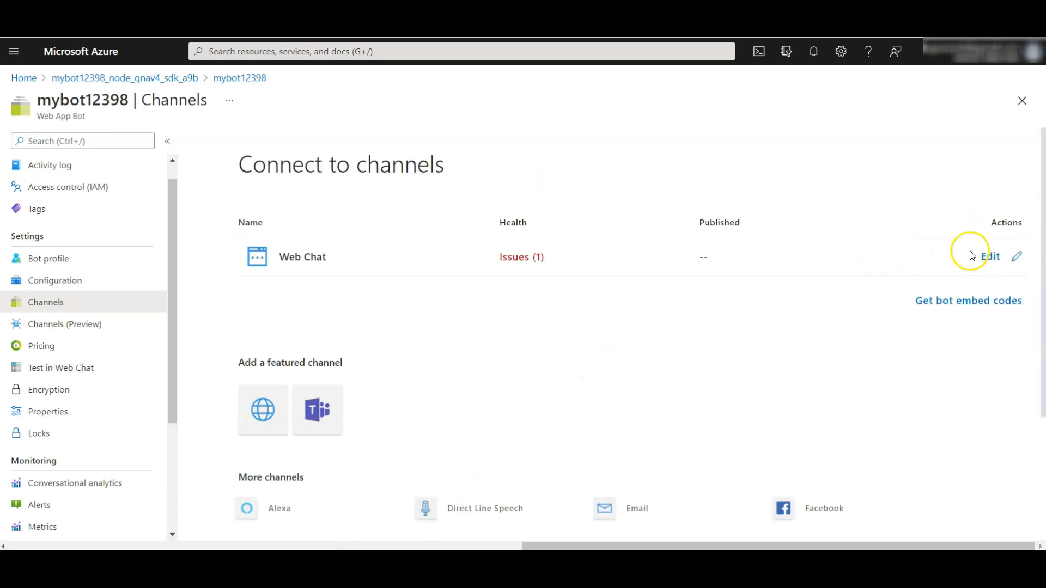
left_click(991, 257)
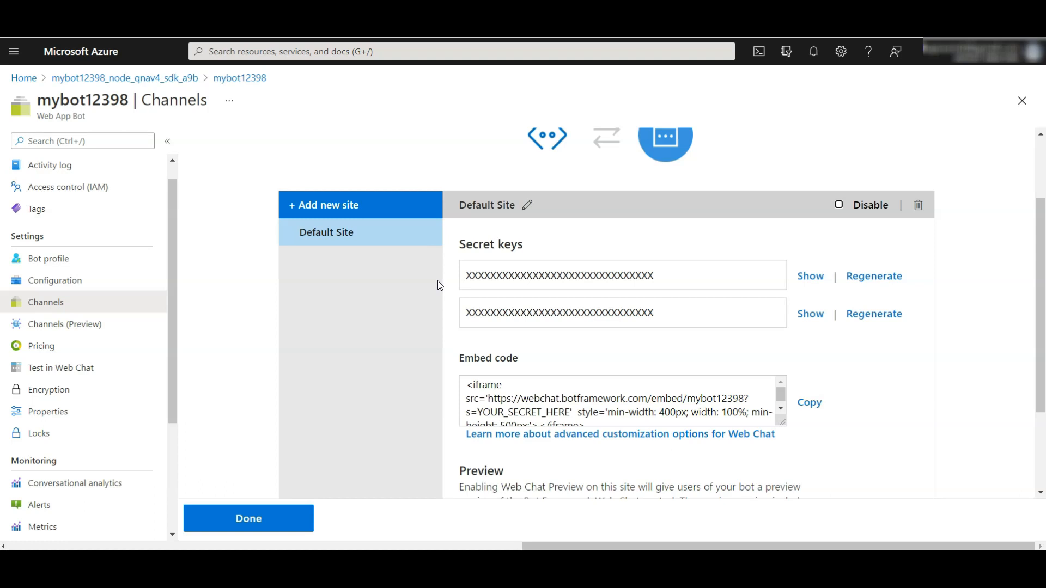
Step: Reveal and hide the Default Site's first secret key, copy the embed code and locate its YOUR_SECRET_HERE placeholder
left_click(579, 410)
left_click(809, 276)
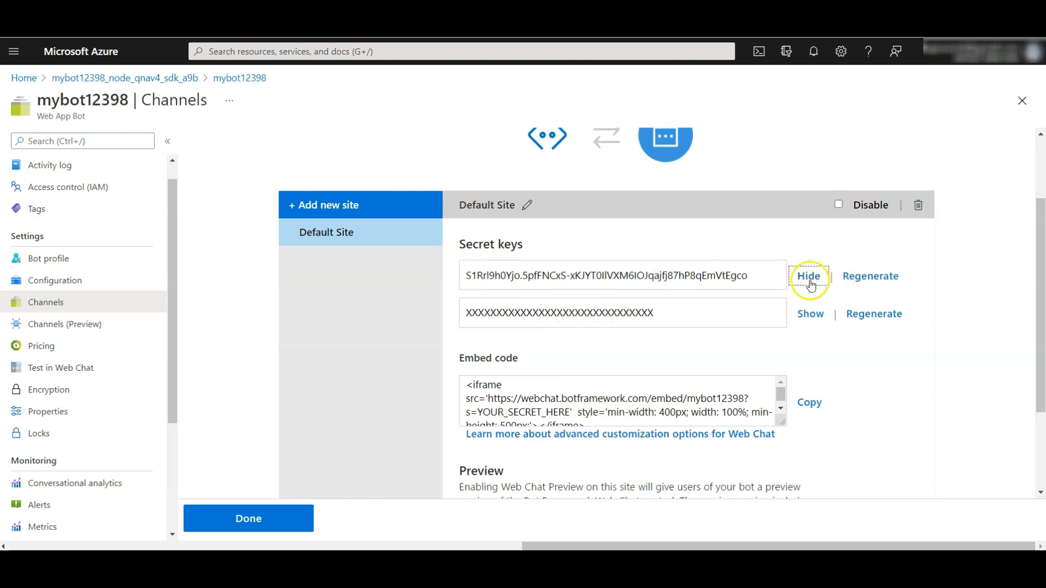
left_click(810, 282)
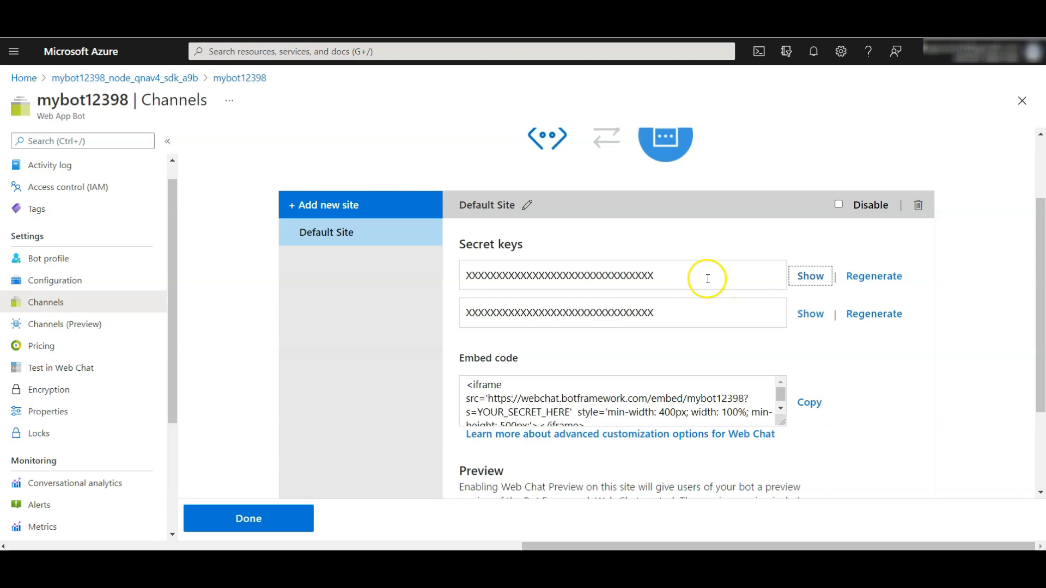
left_click(809, 403)
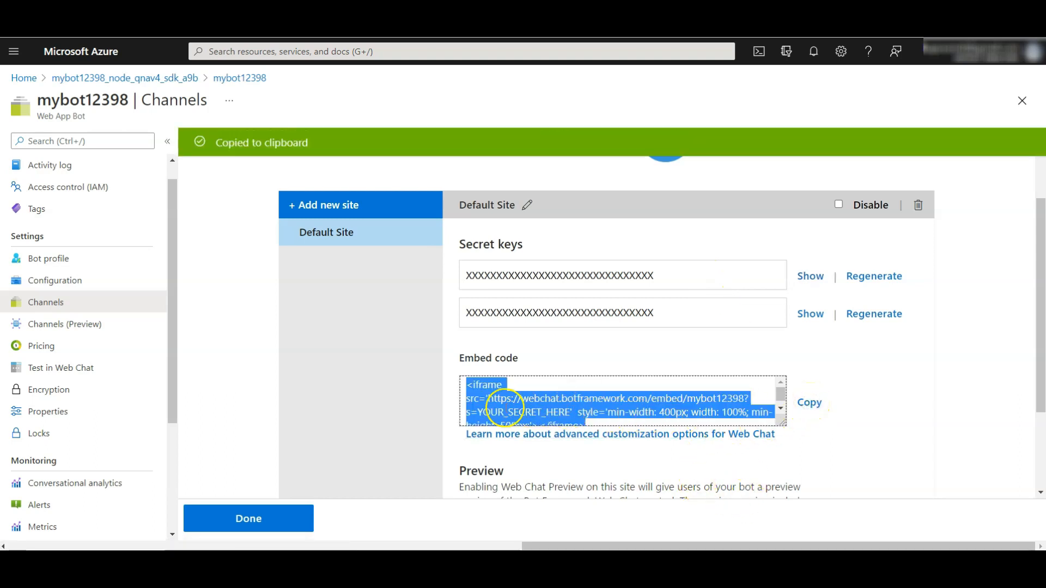
mouse_move(479, 410)
left_mouse_down()
mouse_move(524, 412)
mouse_move(483, 414)
left_mouse_up()
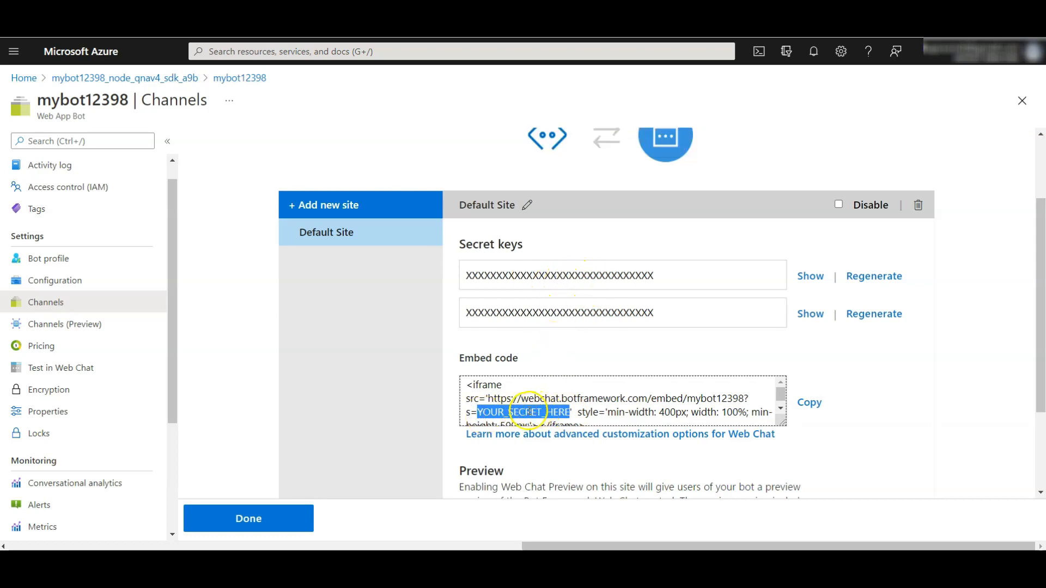
left_click(605, 409)
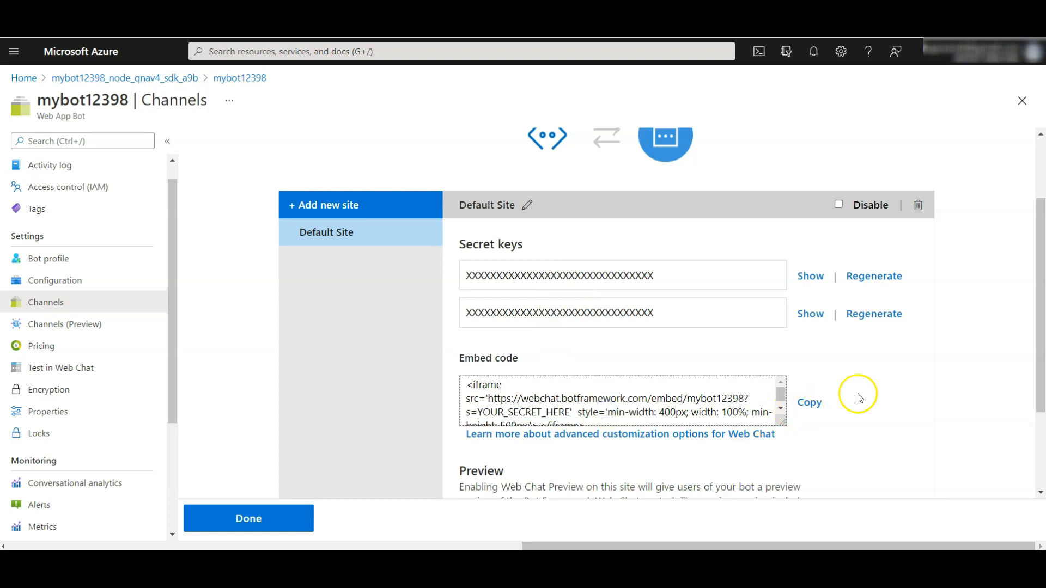
scroll(930, 418, "down", 2)
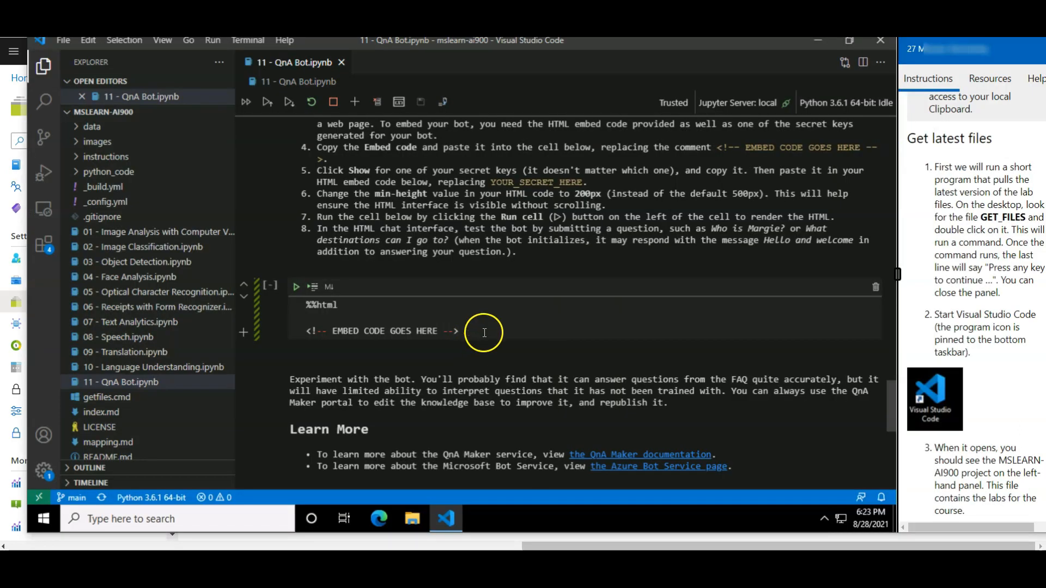
Step: In the Visual Studio Code notebook, paste the embed code over the HTML cell's placeholder comment and replace YOUR_SECRET_HERE with the Web Chat secret key
left_click_drag(483, 332, 299, 331)
key("ctrl+v")
left_click_drag(732, 330, 648, 331)
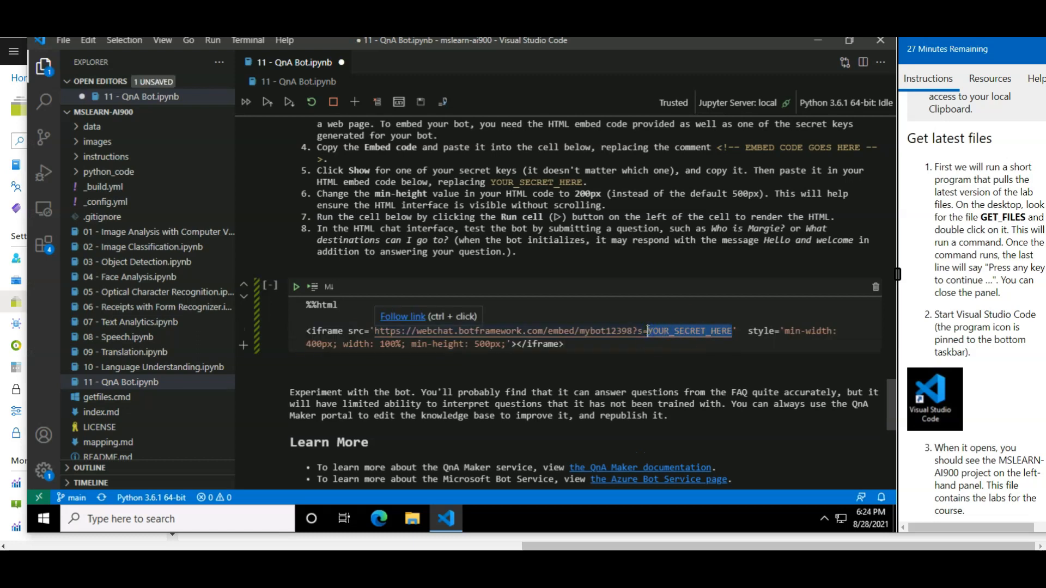
key("ctrl+v")
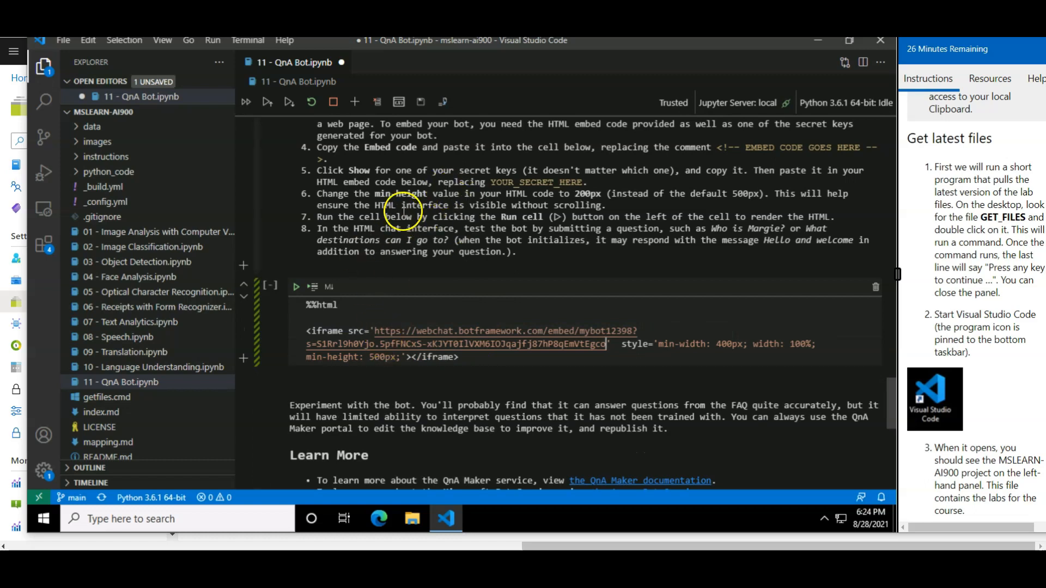
Step: Set the iframe's min-height to 200px, run the cell to render the chat and dismiss the survey notification
left_click(375, 358)
key("BackSpace")
type("2")
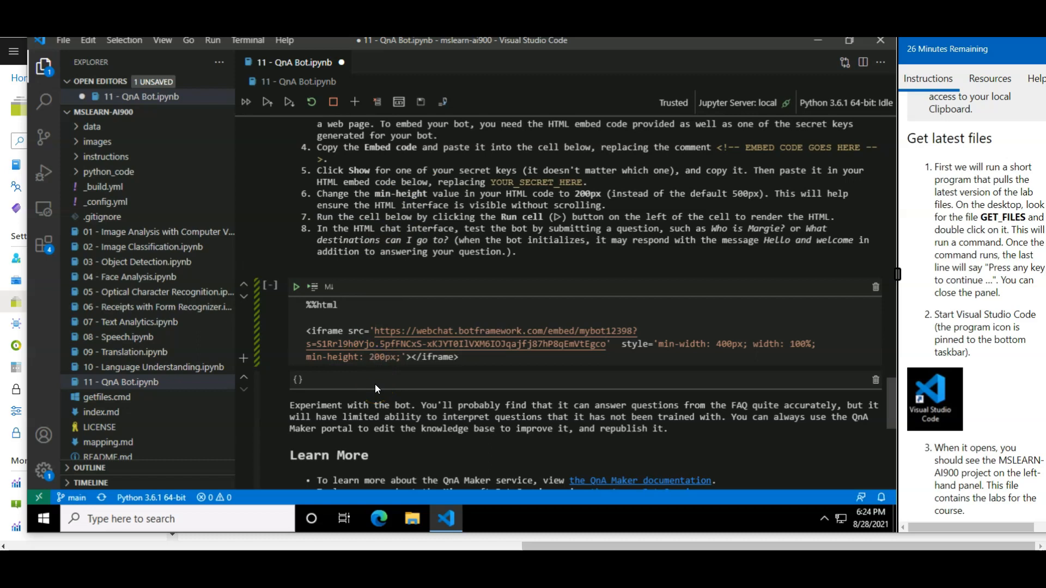
left_click(482, 361)
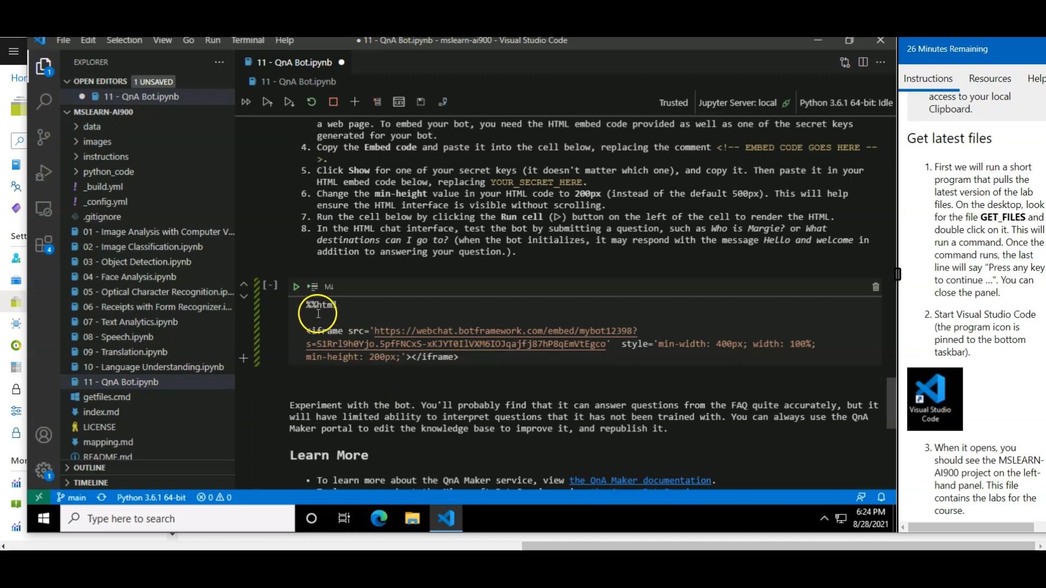
left_click(297, 286)
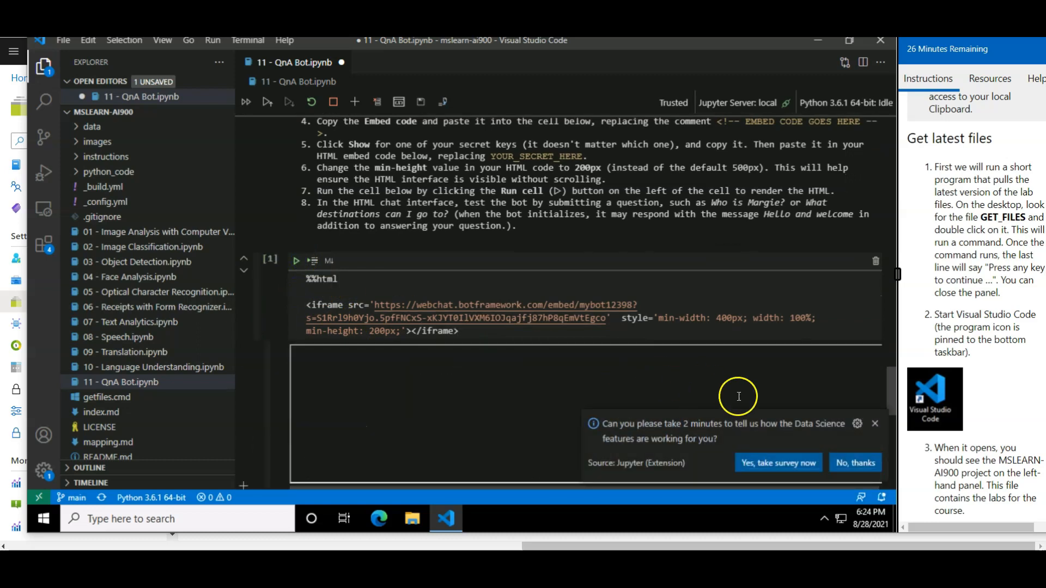
left_click(875, 423)
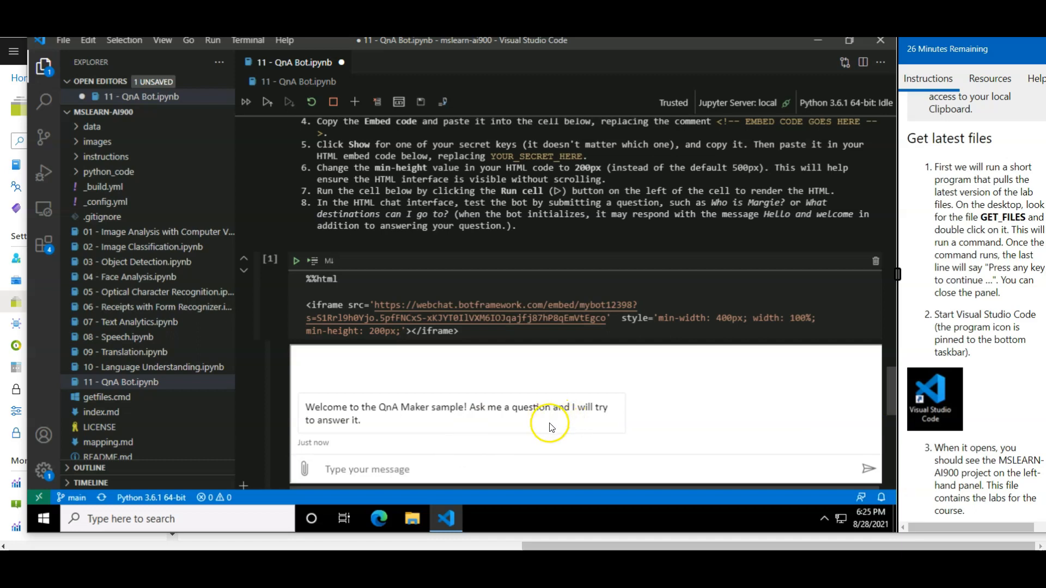
Step: Test the embedded bot in the notebook with the messages "hi" and "who is margie"
left_click(376, 469)
type("hi")
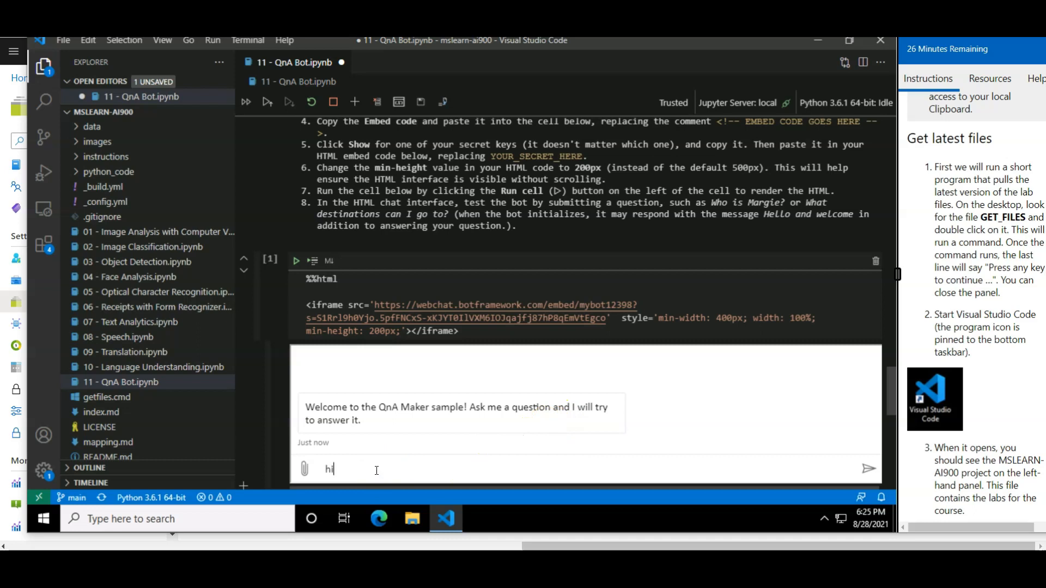
key("Return")
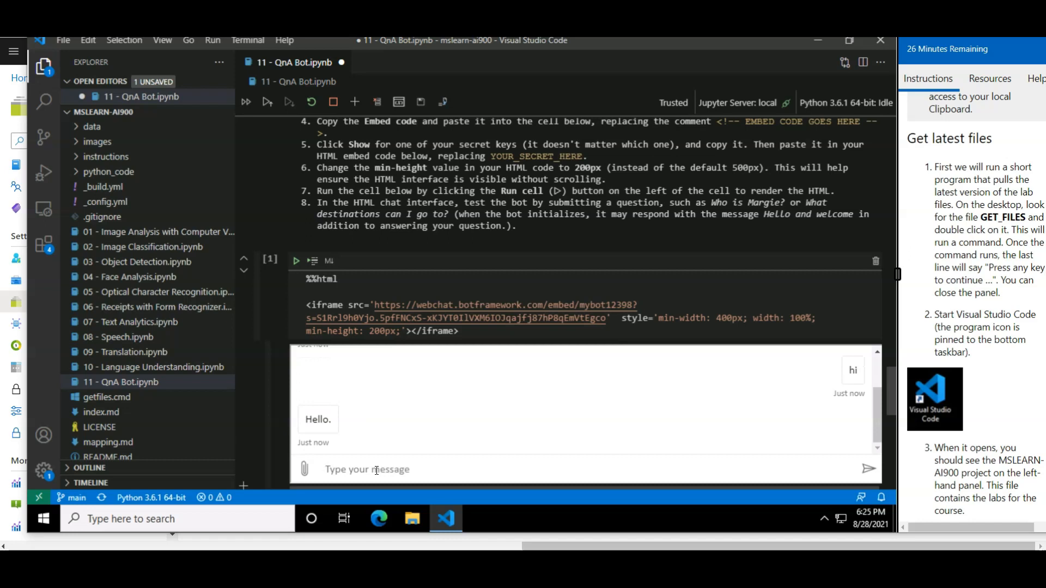
type("who is margie")
key("Return")
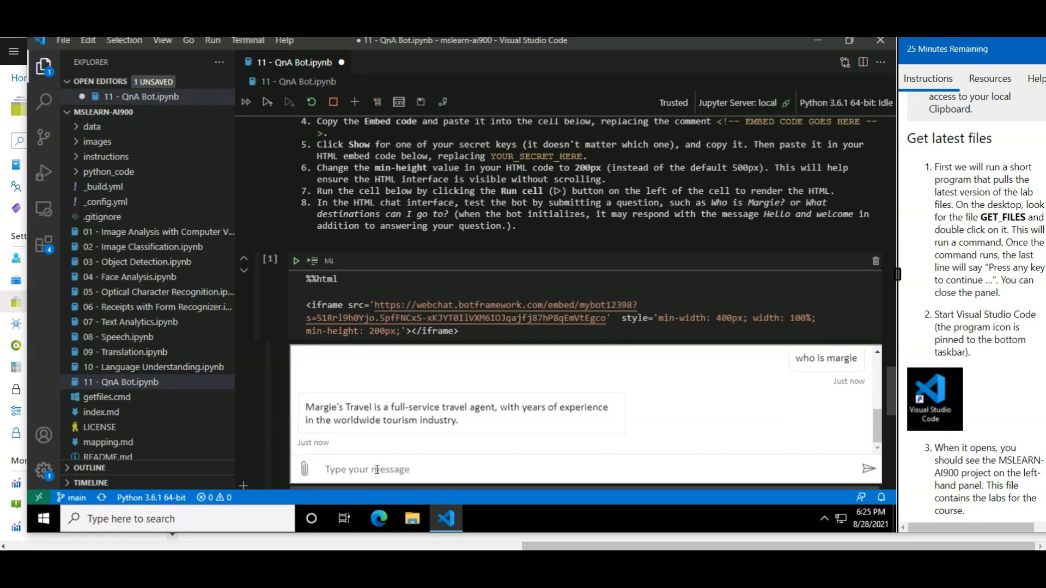